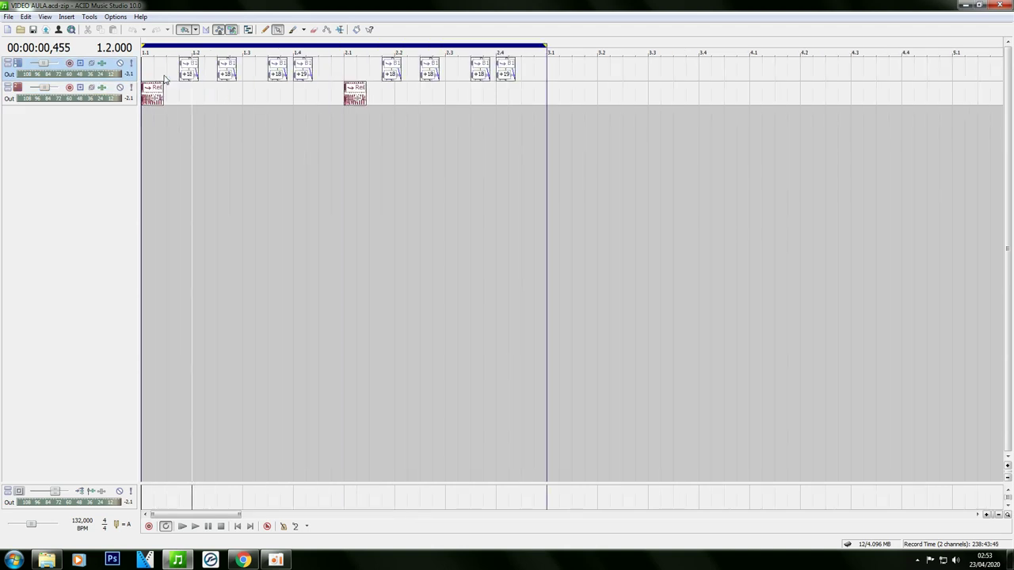
Play the beat, raise the first track's volume to 0.7 dB, and turn off loop playback
key(space)
key(space)
mouse_move(40, 65)
drag(39, 66, 47, 70)
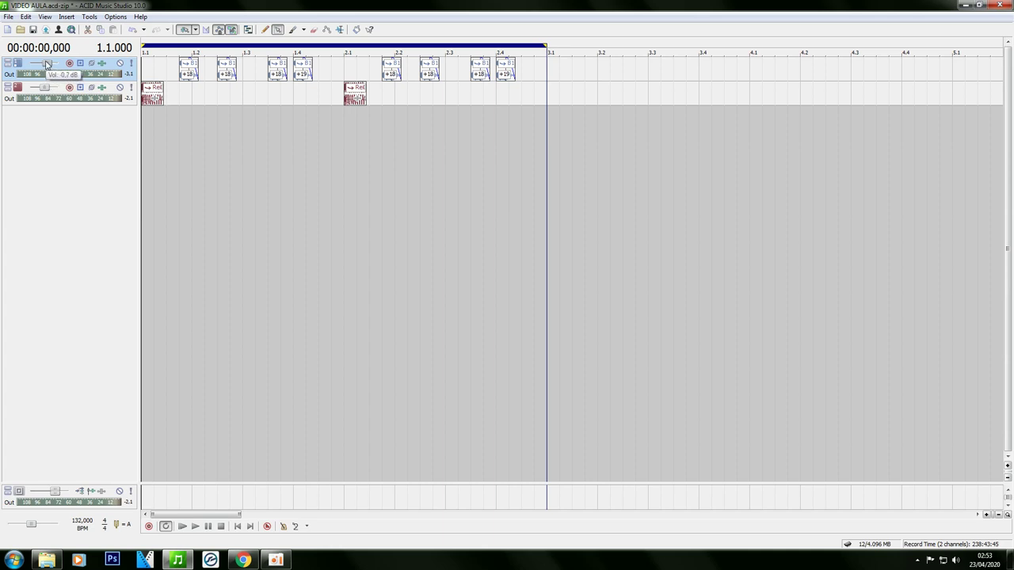
scroll(176, 64, down, 3)
key(l)
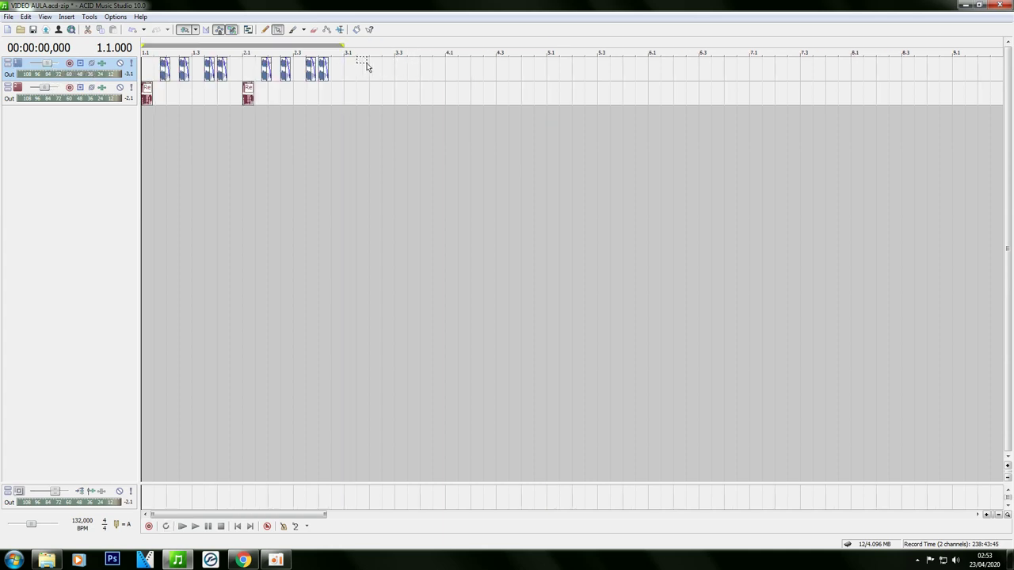
drag(364, 68, 127, 111)
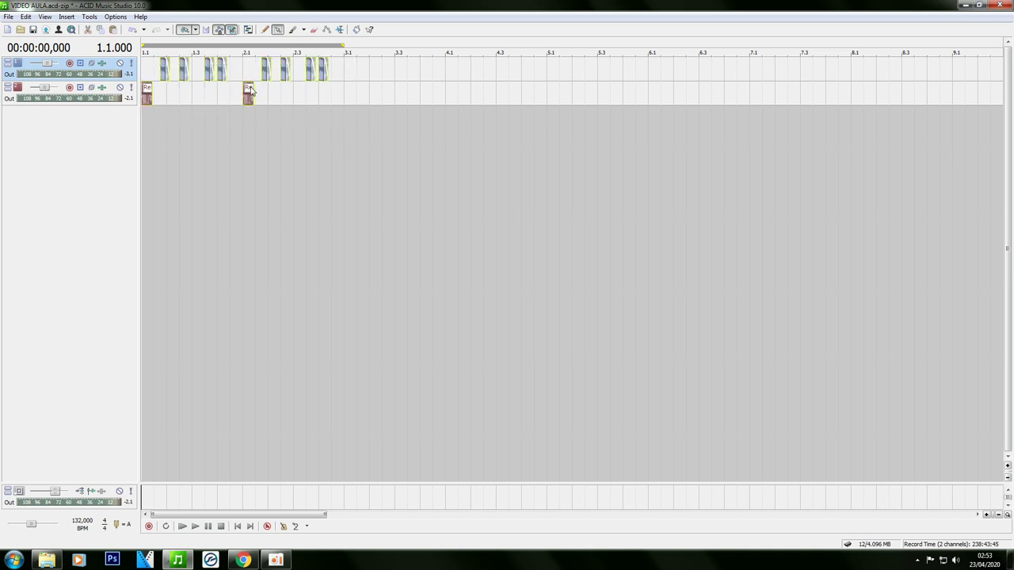
scroll(250, 92, down, 3)
drag(90, 103, 100, 107)
scroll(166, 83, up, 3)
click(369, 63)
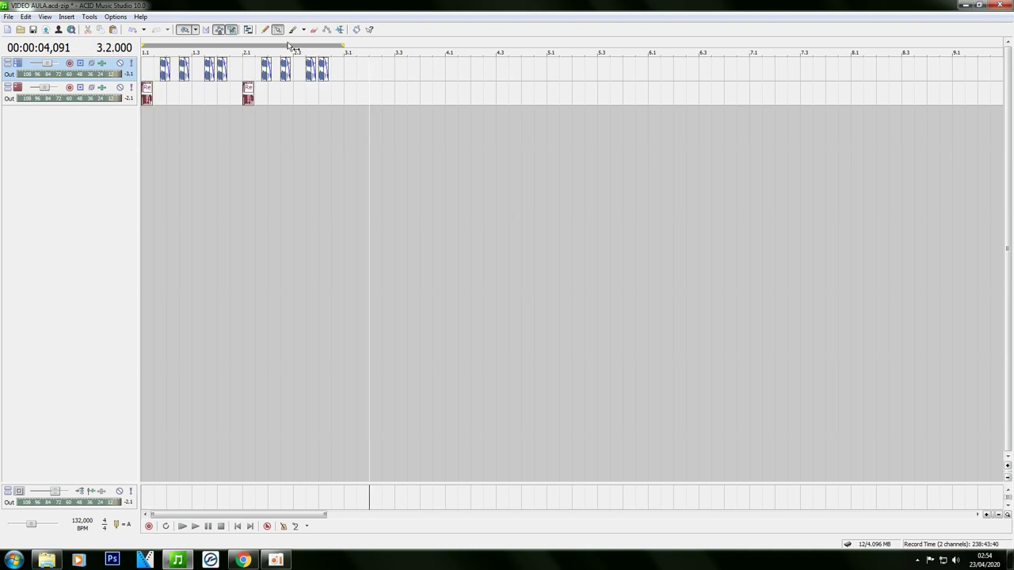
Select all events on both tracks and move them together so the pattern starts at measure 7.1
click(277, 30)
drag(403, 65, 115, 119)
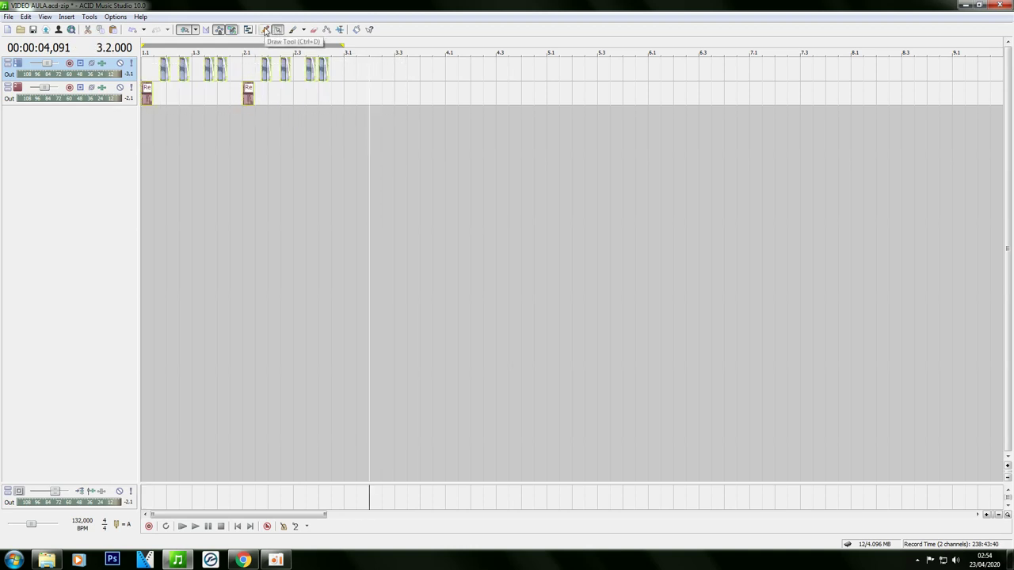
click(266, 30)
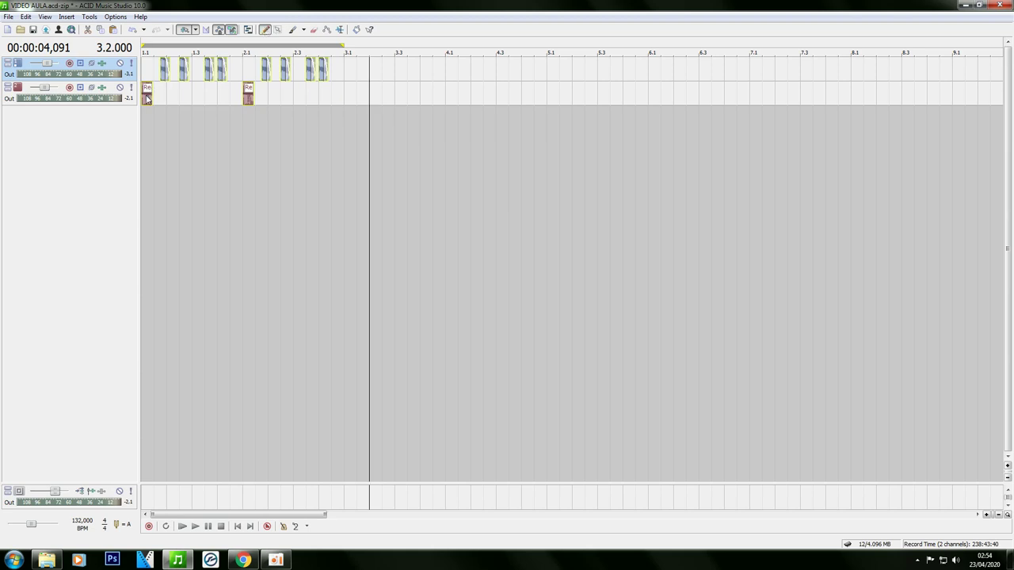
drag(146, 98, 704, 94)
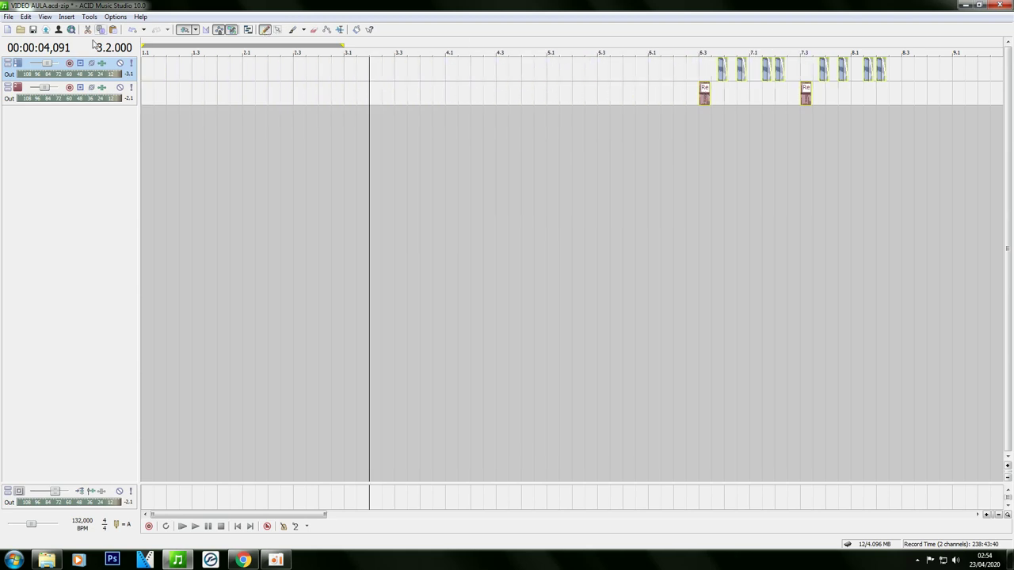
scroll(220, 86, down, 4)
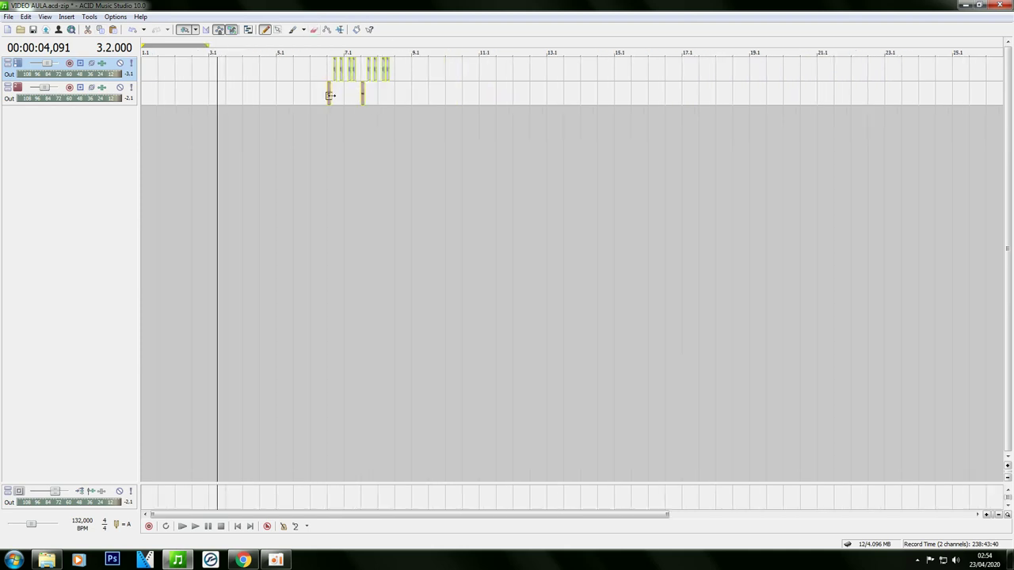
drag(331, 99, 345, 98)
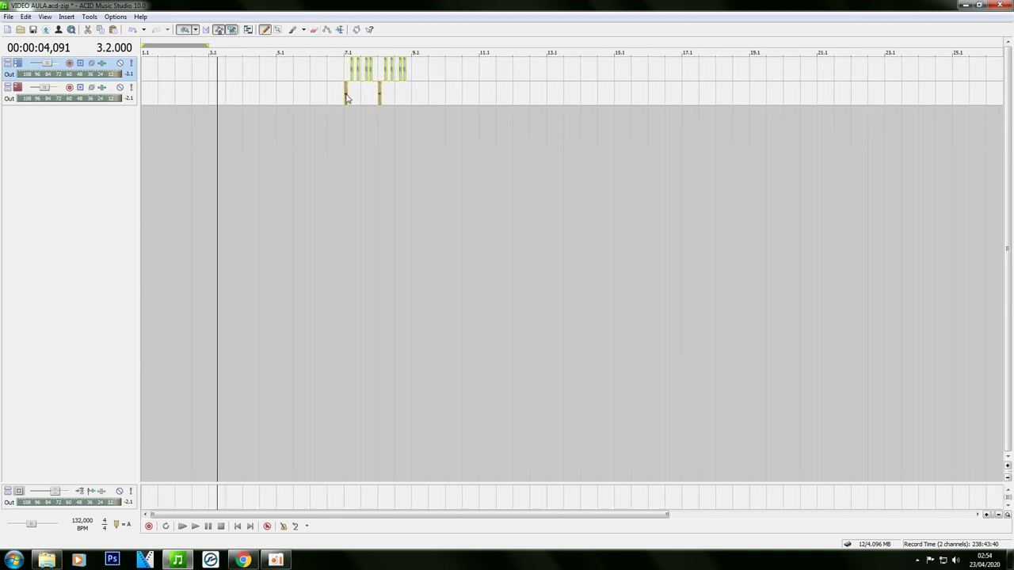
click(345, 98)
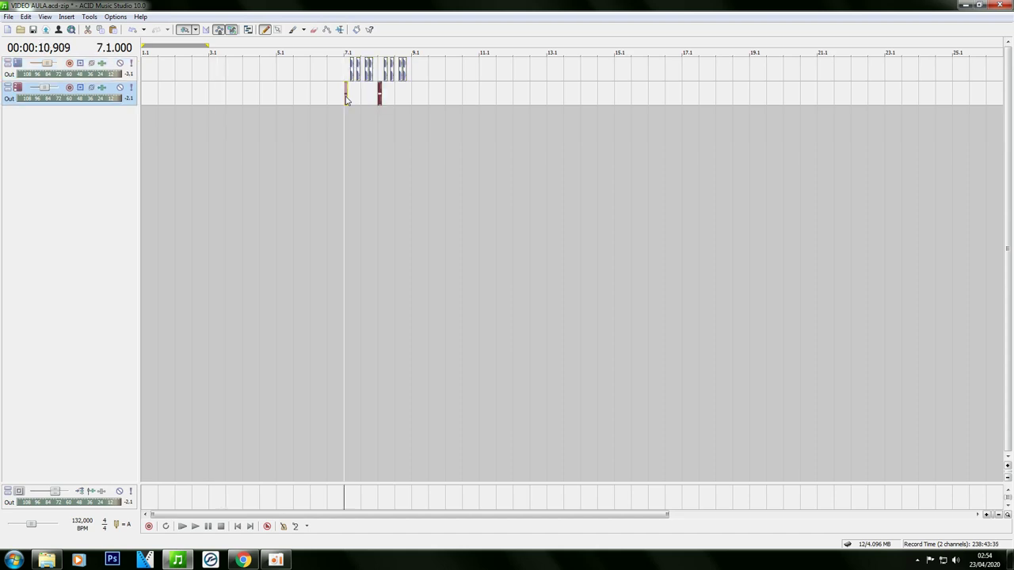
scroll(345, 98, up, 2)
key(ctrl+Home)
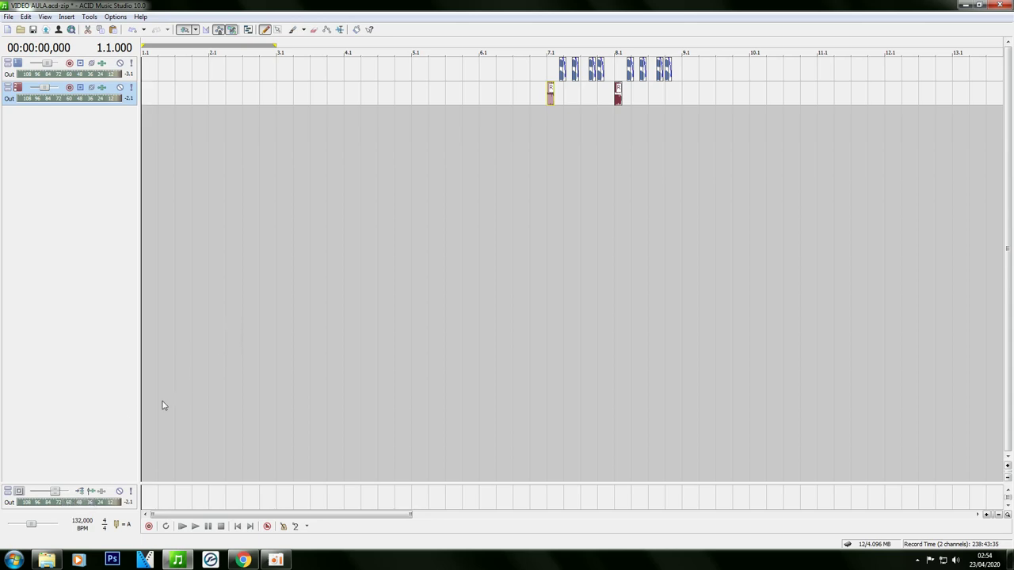
Switch to Windows Explorer and open the VOZ folder inside ReiDoBrega Drum Kit
click(47, 560)
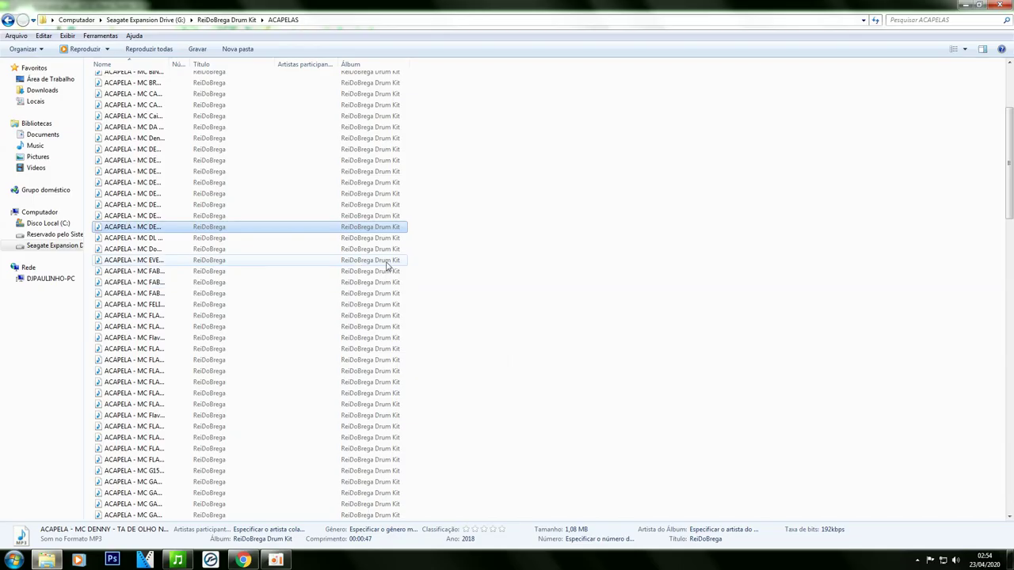
click(553, 172)
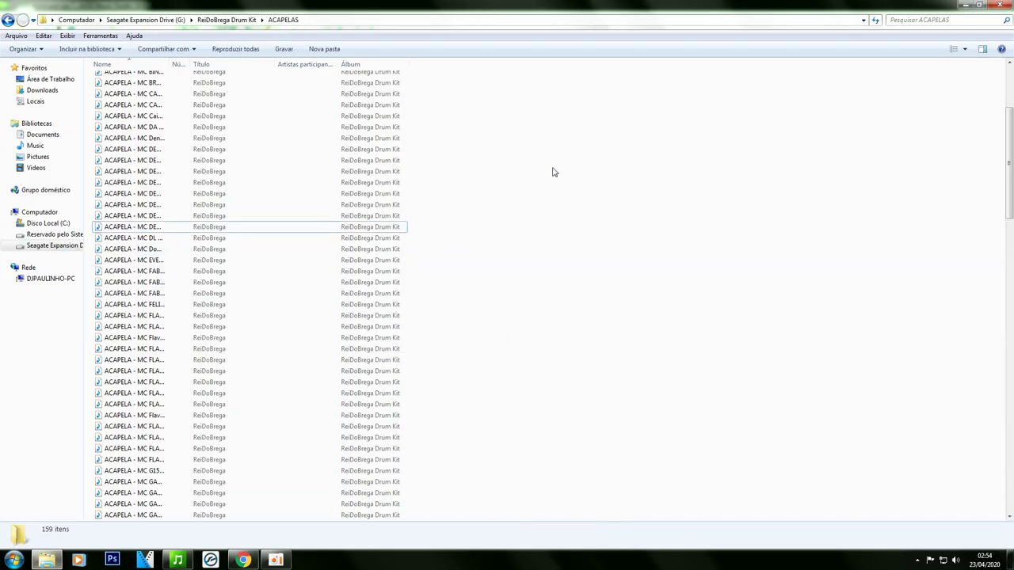
key(BackSpace)
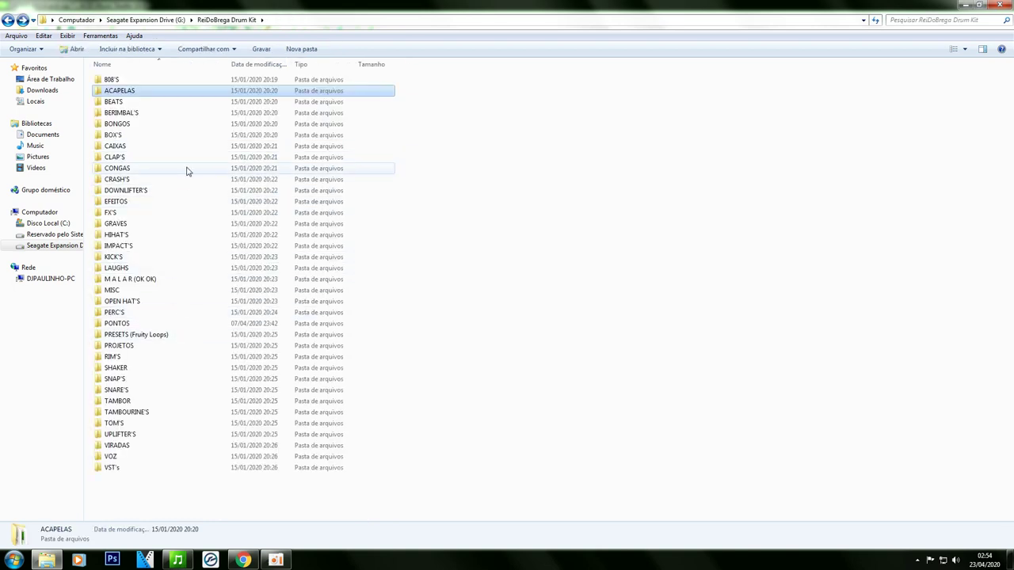
double_click(114, 458)
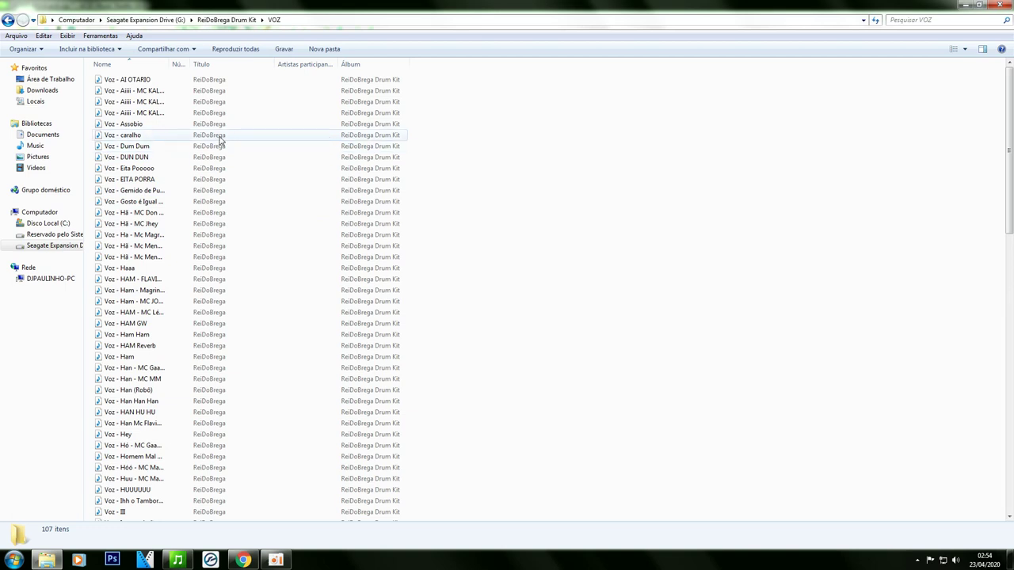
Audition several of the Ham and Han voice samples, including Voz - HAN HU HU and Voz - Han Han Han, and close the player
click(167, 146)
scroll(198, 163, down, 3)
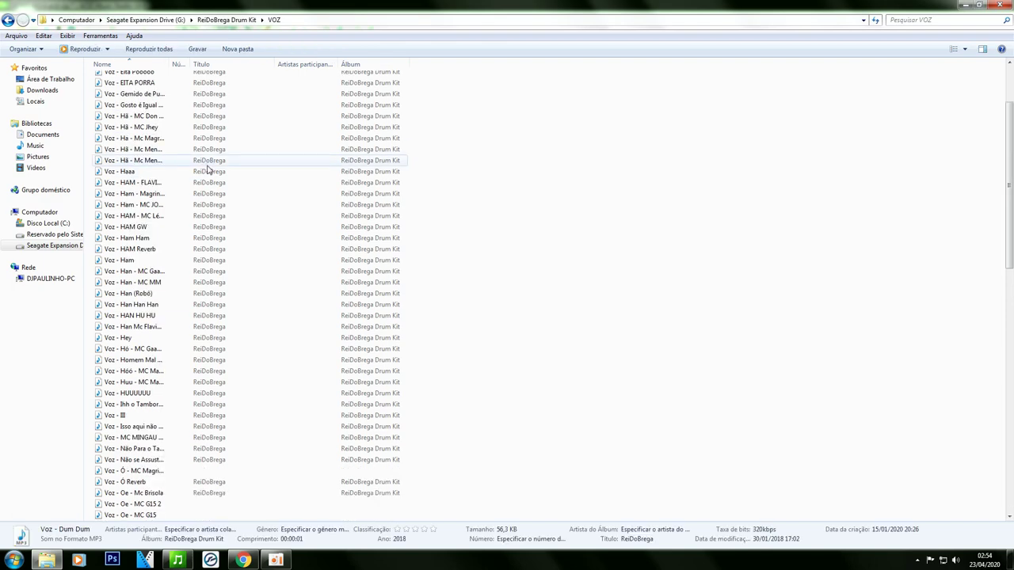
double_click(175, 194)
click(178, 208)
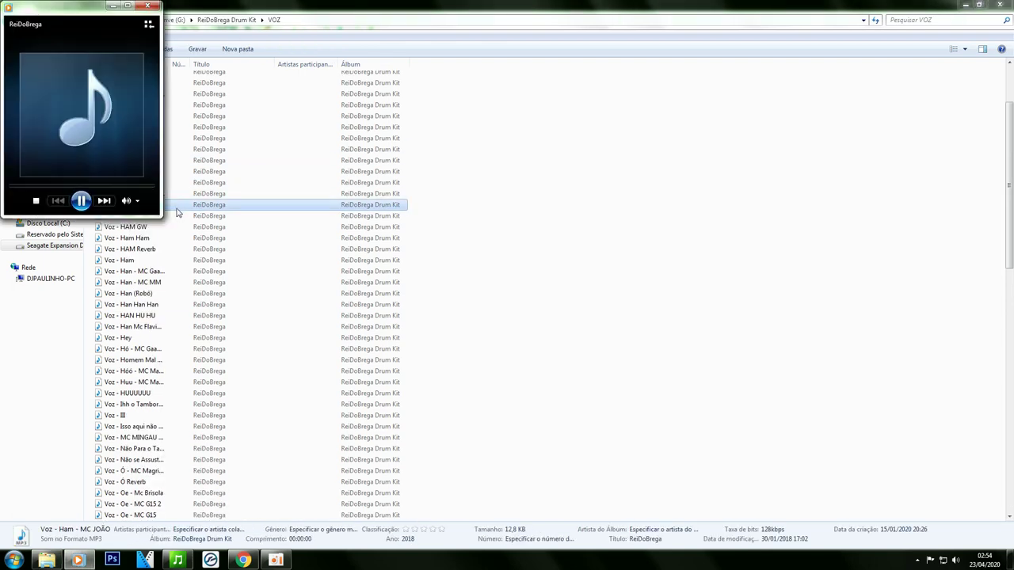
click(156, 228)
double_click(156, 229)
double_click(154, 261)
click(154, 283)
double_click(154, 284)
click(155, 306)
double_click(153, 317)
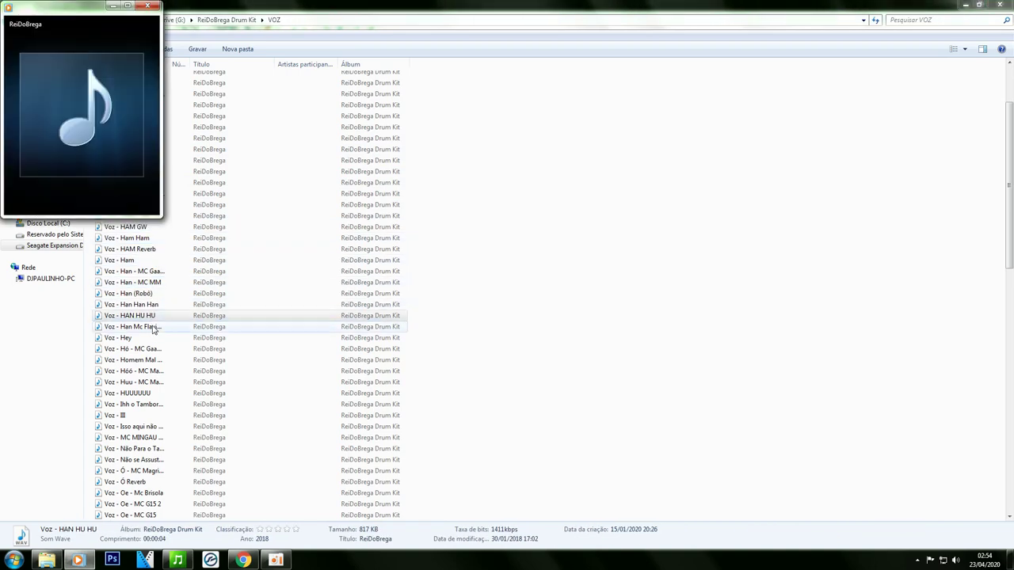
double_click(153, 306)
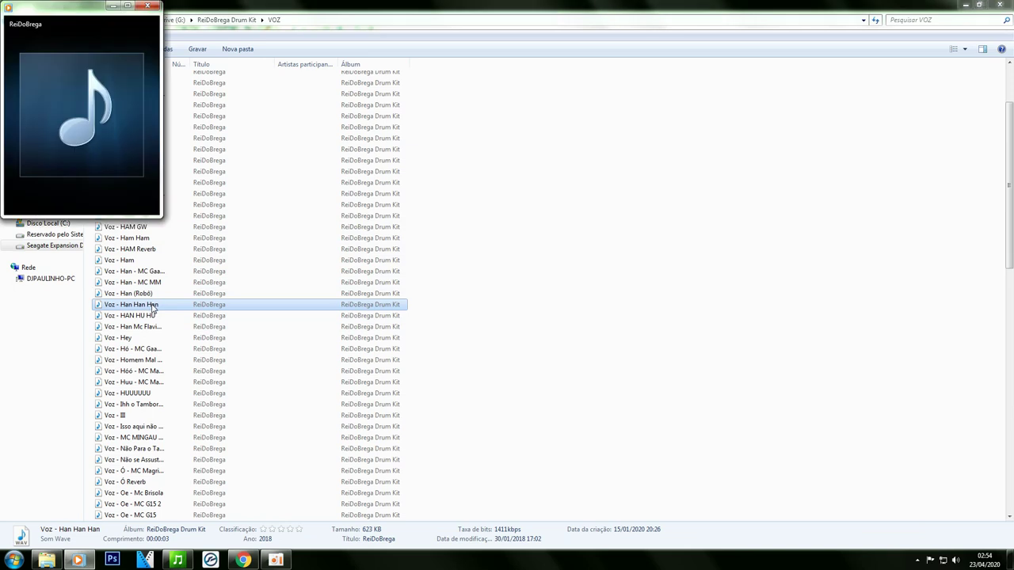
click(147, 6)
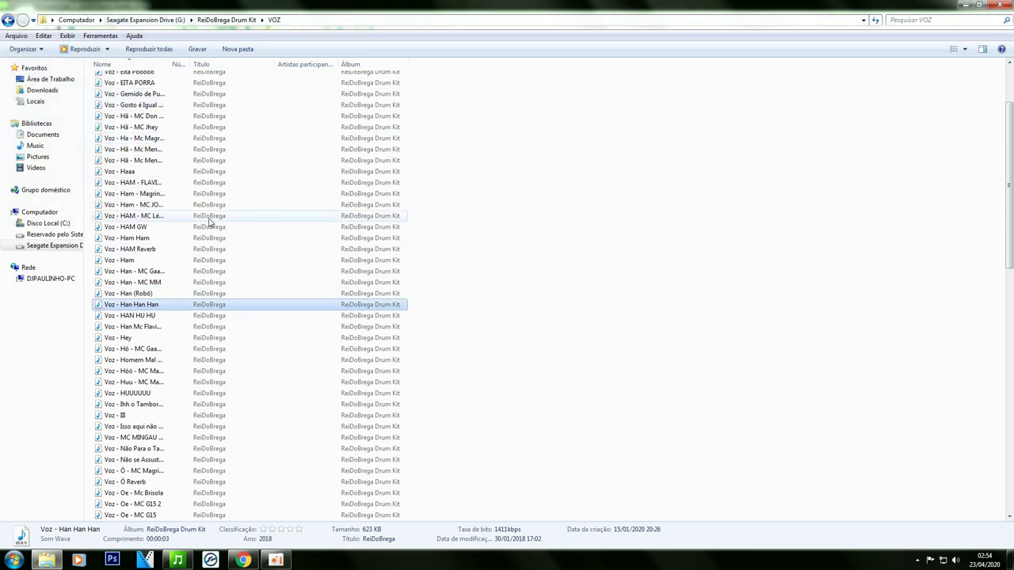
Add the Voz - Han Han Han sample to the ACID project on a new third track, starting at 1.1.000
drag(139, 311, 146, 115)
scroll(230, 78, up, 3)
key(ctrl+Home)
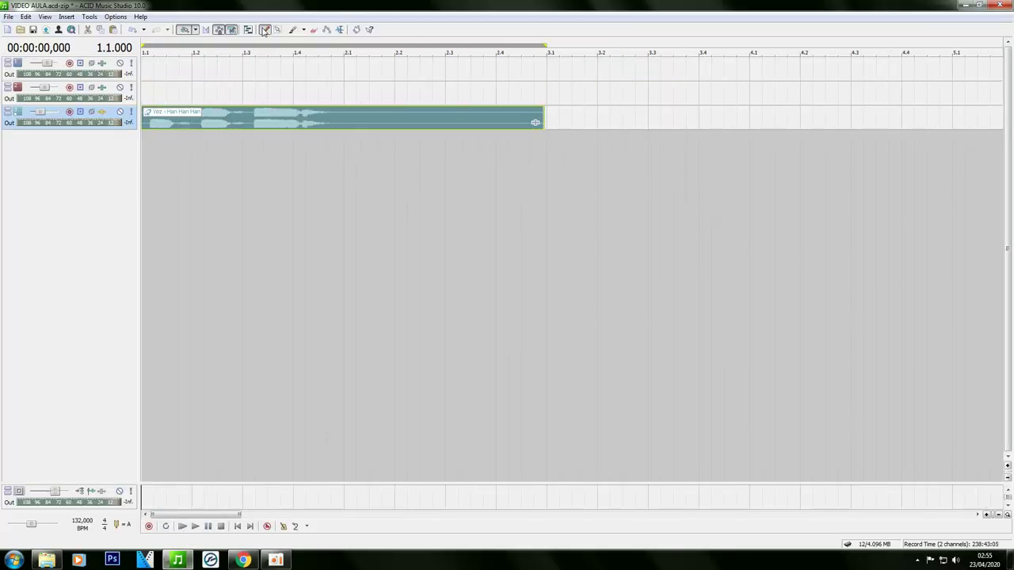
scroll(230, 89, up, 4)
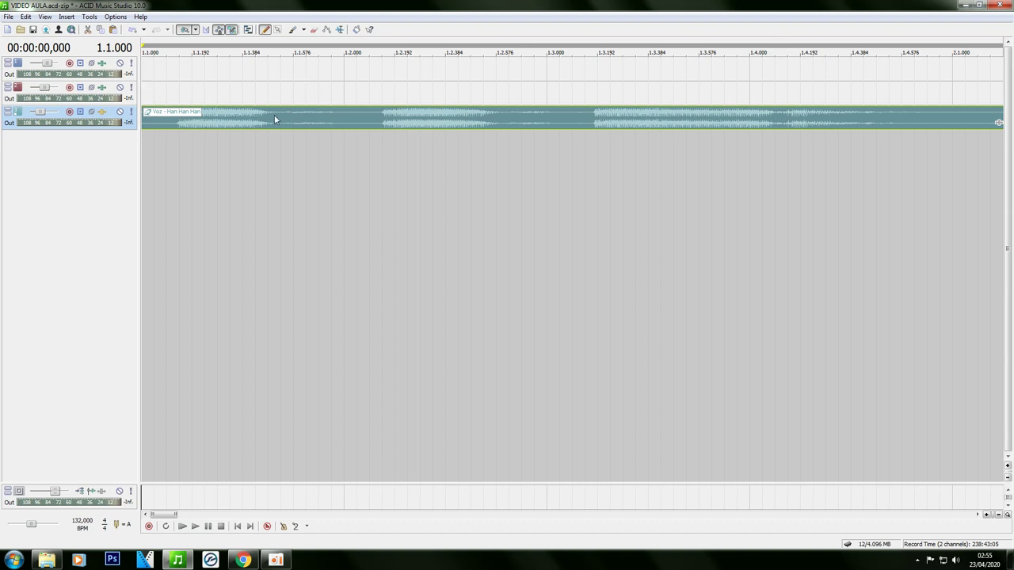
scroll(274, 117, down, 2)
Play the new voice clip from the project start to locate its separate syllables
key(space)
key(space)
key(space)
key(space)
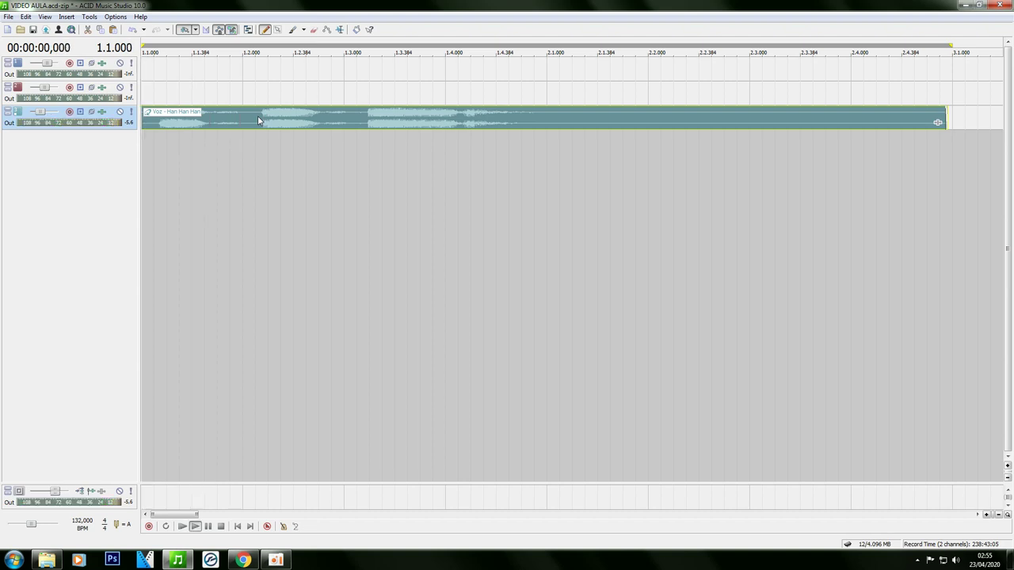
key(space)
key(space)
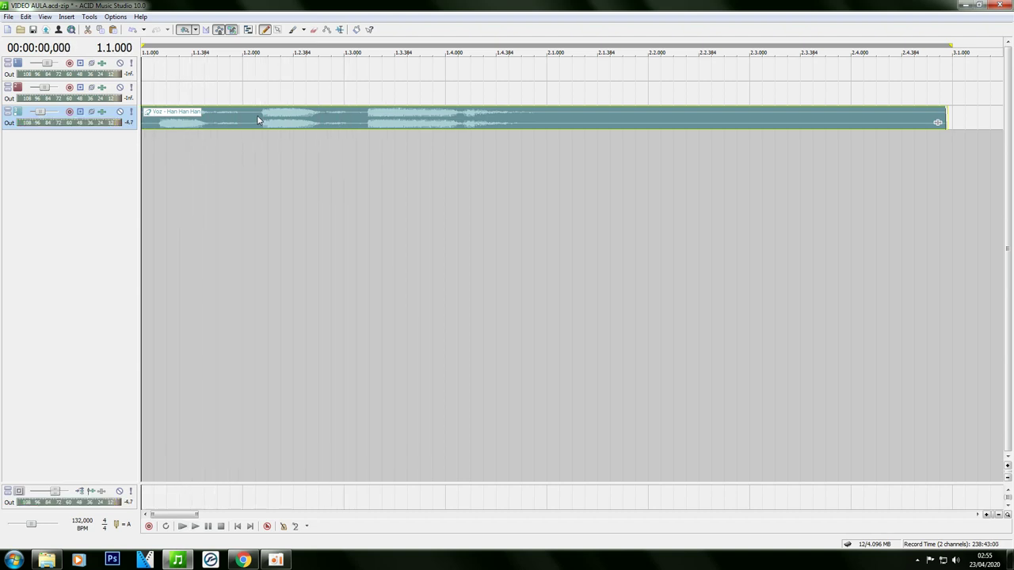
Split the voice clip at 1.2.000 and delete everything after the split, keeping only the first syllable
click(240, 121)
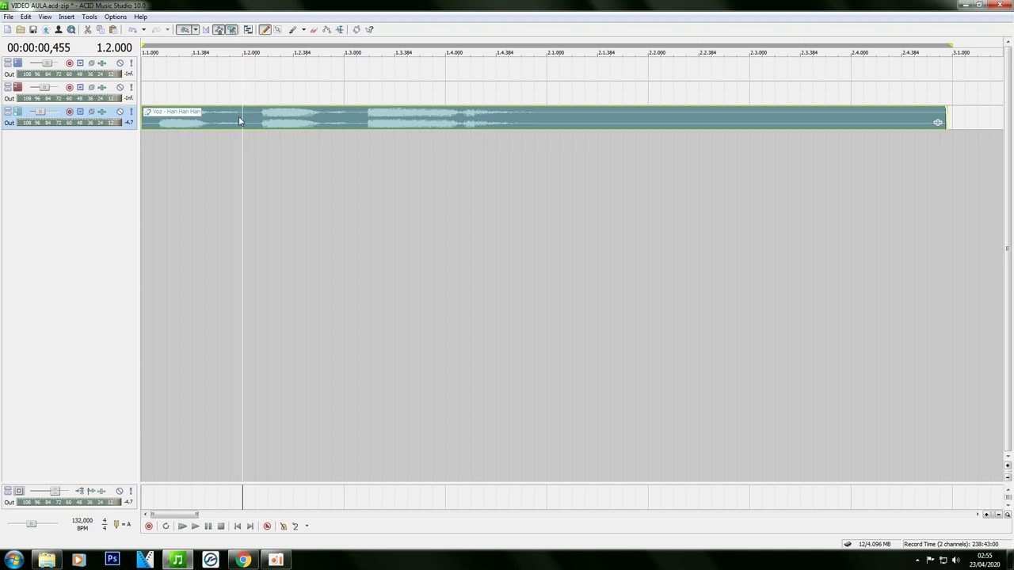
key(s)
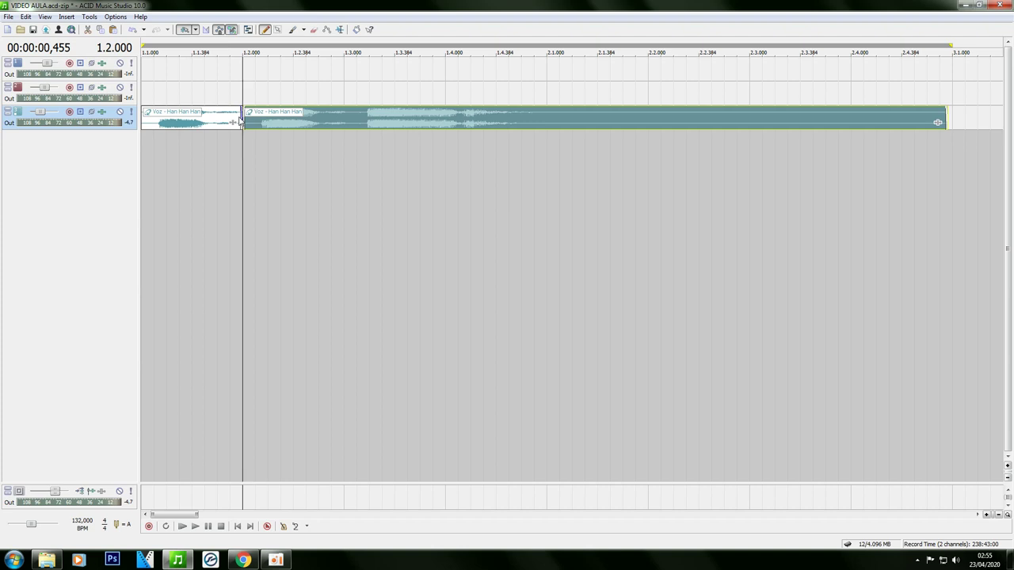
key(Delete)
key(Home)
Slip the audio inside the voice clip so the syllable begins right at the clip's start, without leading silence
scroll(245, 119, up, 5)
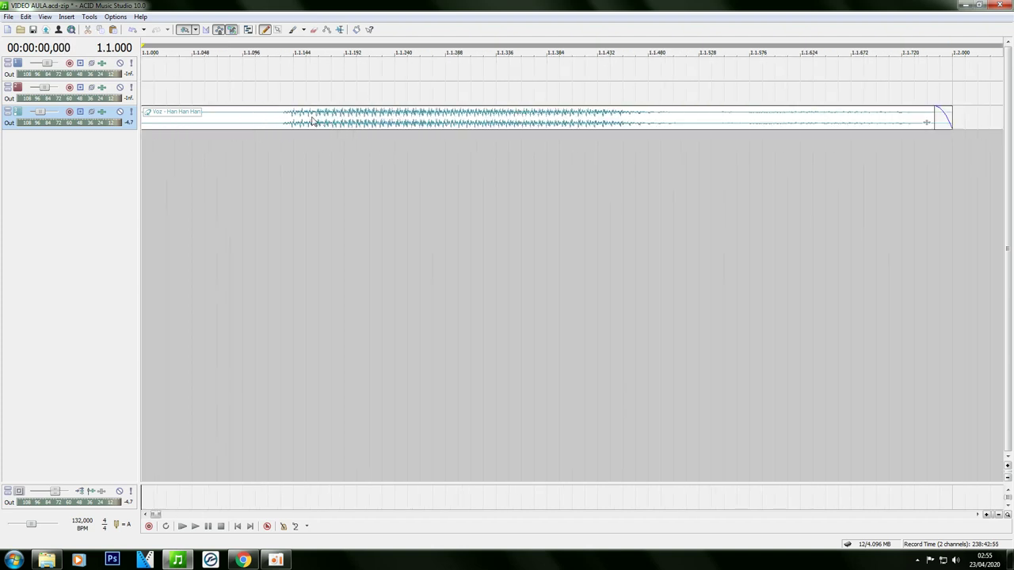
drag(374, 116, 260, 115)
scroll(242, 119, down, 2)
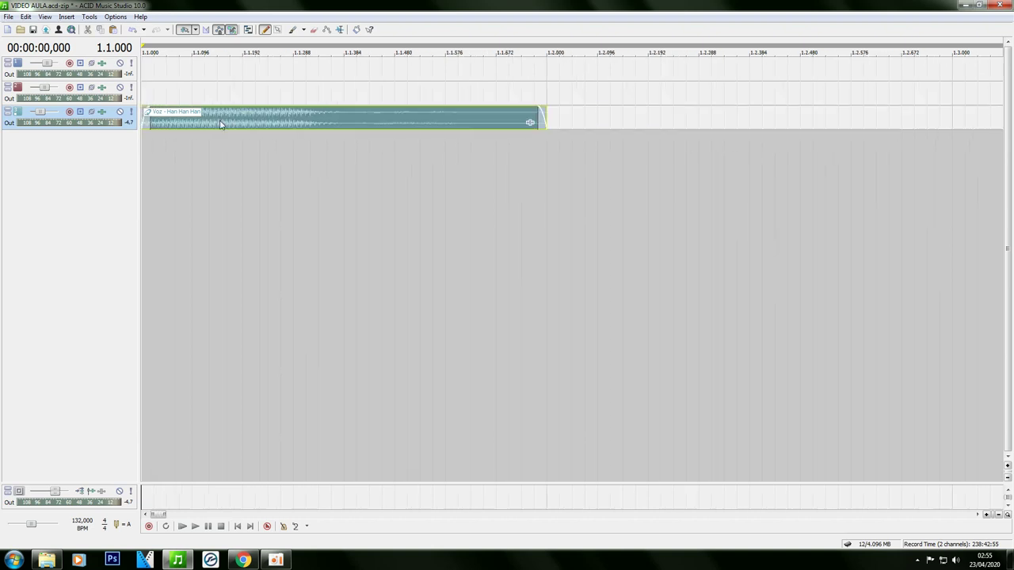
Try a long fade-out from about 1.1.384 to the end of the voice clip and play it back
scroll(213, 125, down, 2)
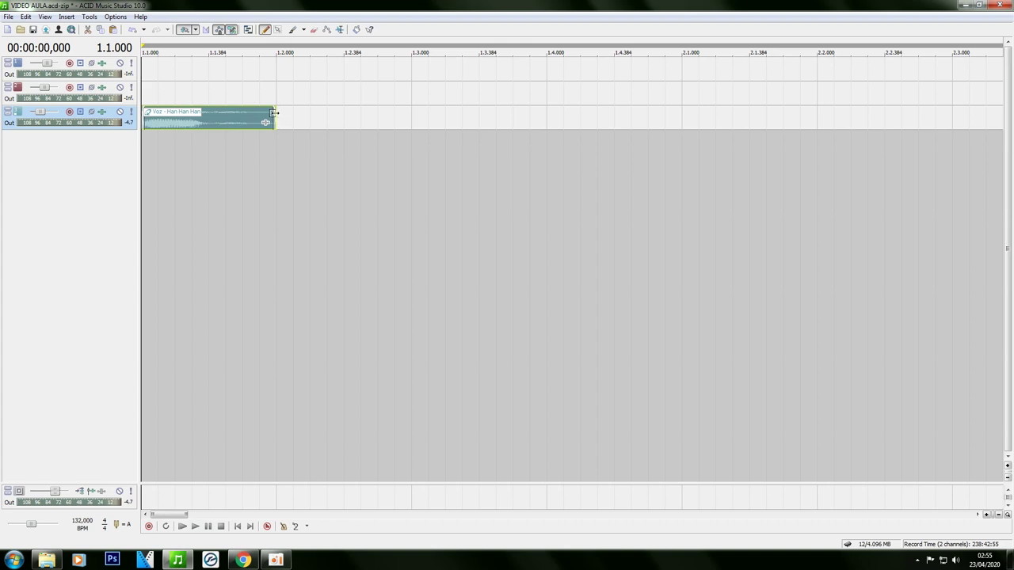
drag(275, 109, 204, 114)
click(195, 526)
key(space)
Split the voice clip at 1.1.384 and delete the part after the split
click(212, 122)
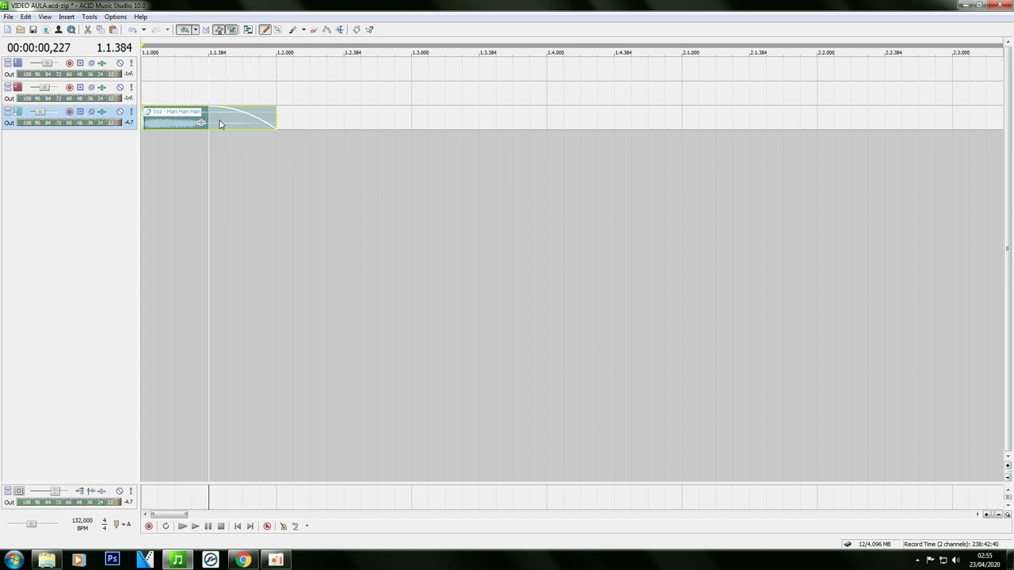
key(s)
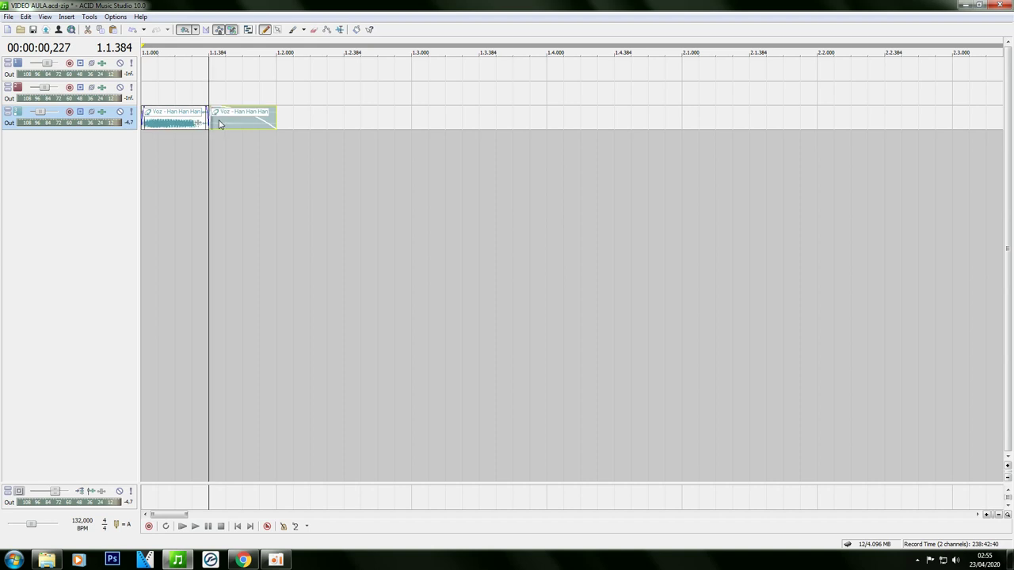
key(Delete)
key(ctrl+Home)
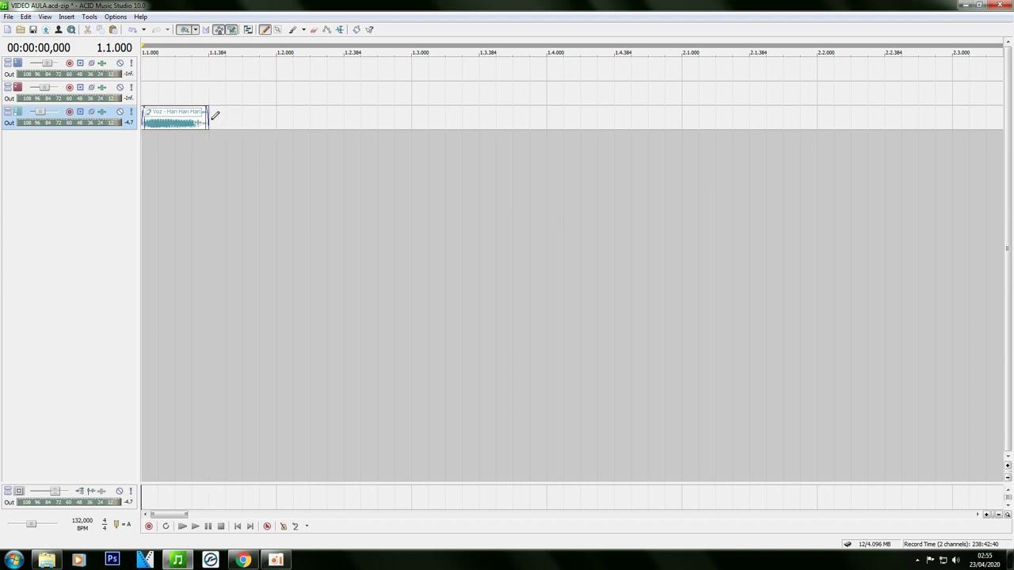
Preview the shortened voice clip and add a fade-out over about its last quarter
key(space)
drag(207, 109, 194, 117)
scroll(238, 115, down, 2)
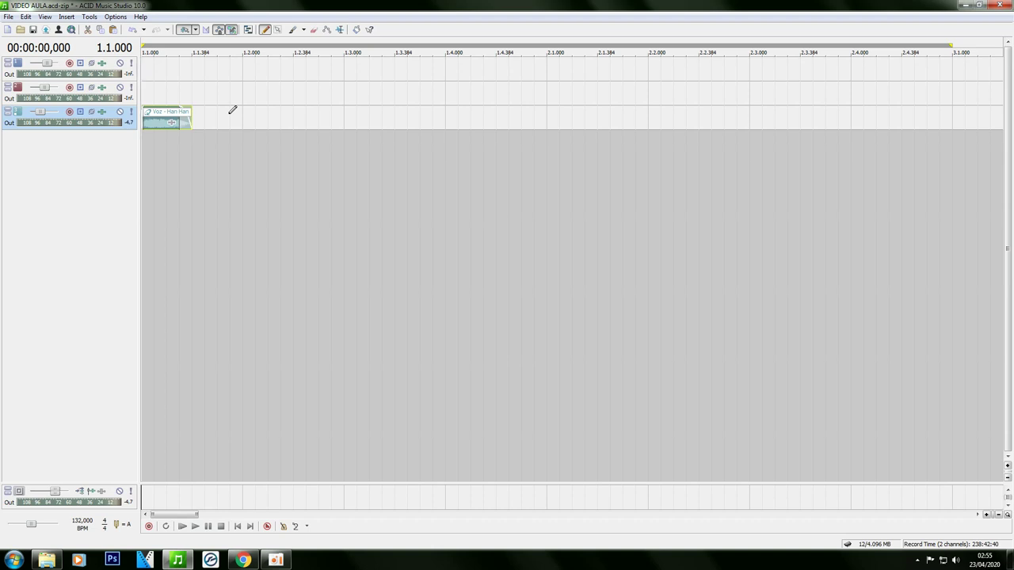
scroll(233, 111, up, 2)
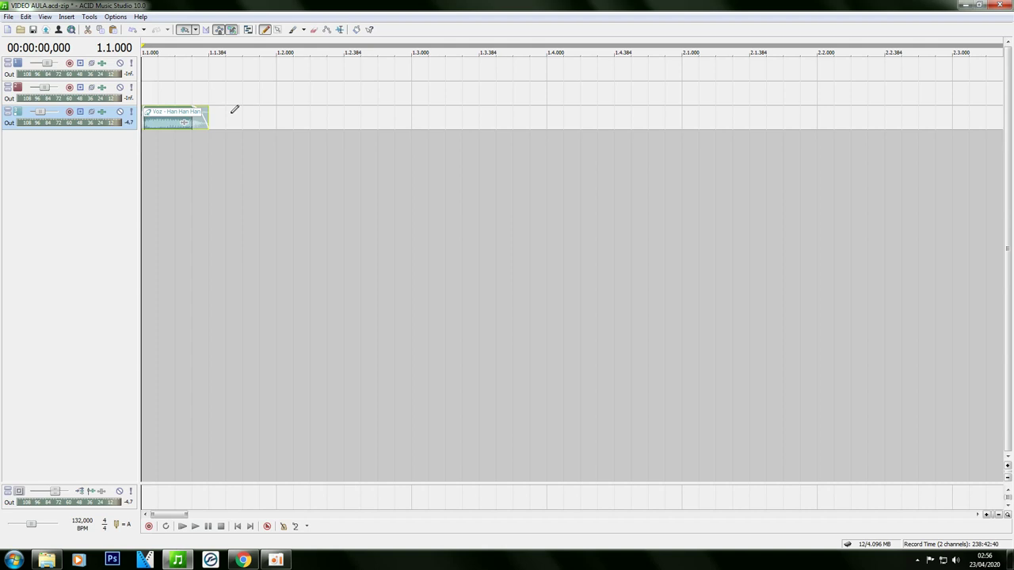
key(equal)
key(equal)
key(equal)
key(minus)
key(minus)
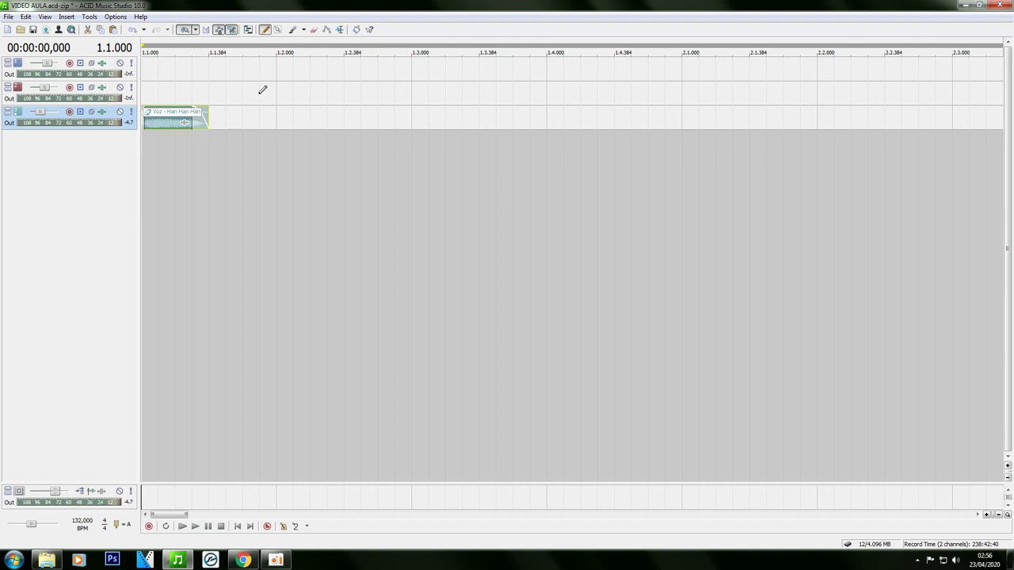
Raise the voice track's volume and open the voice clip's properties to view the available ACID types
mouse_move(32, 114)
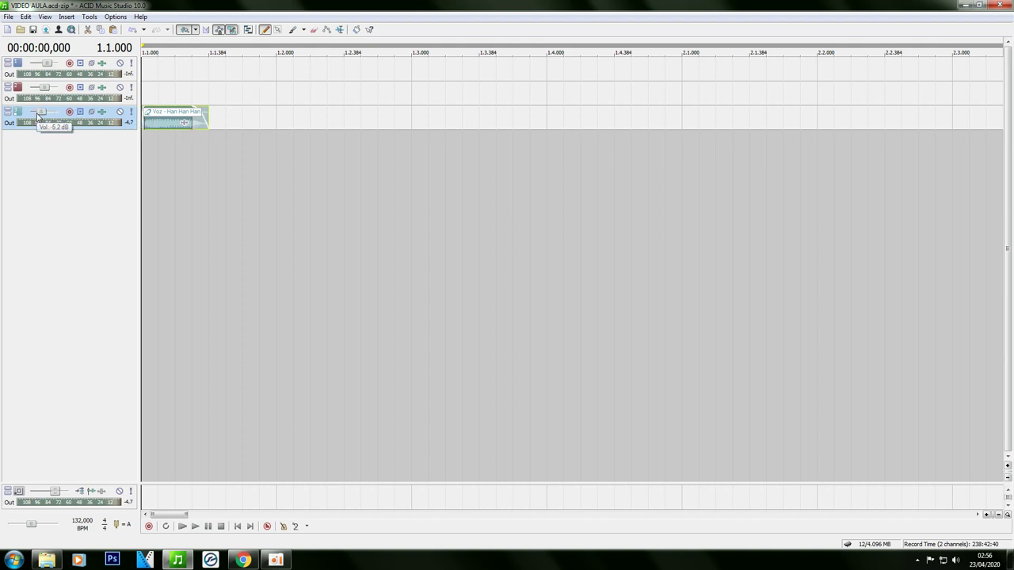
right_click(156, 123)
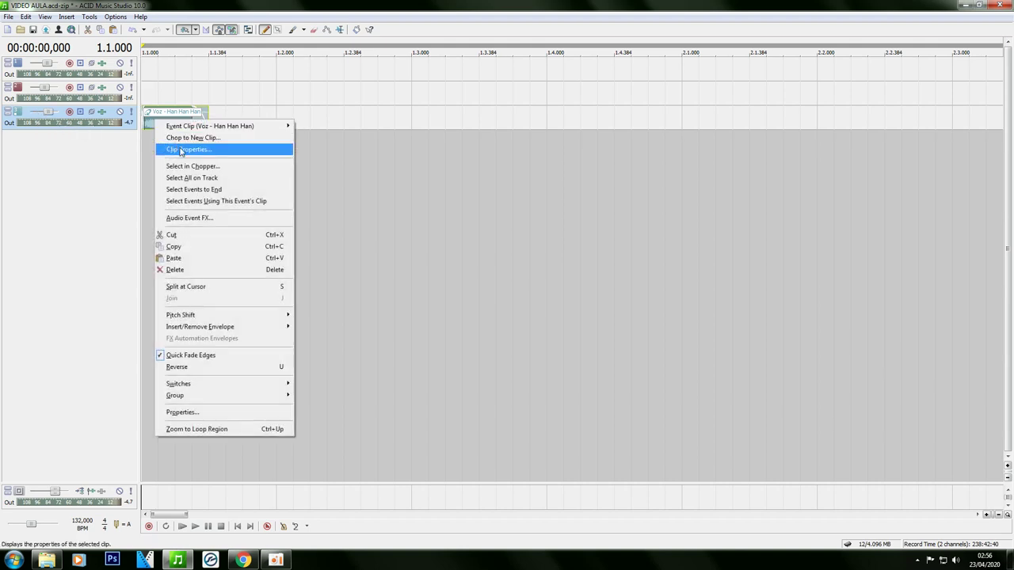
click(180, 151)
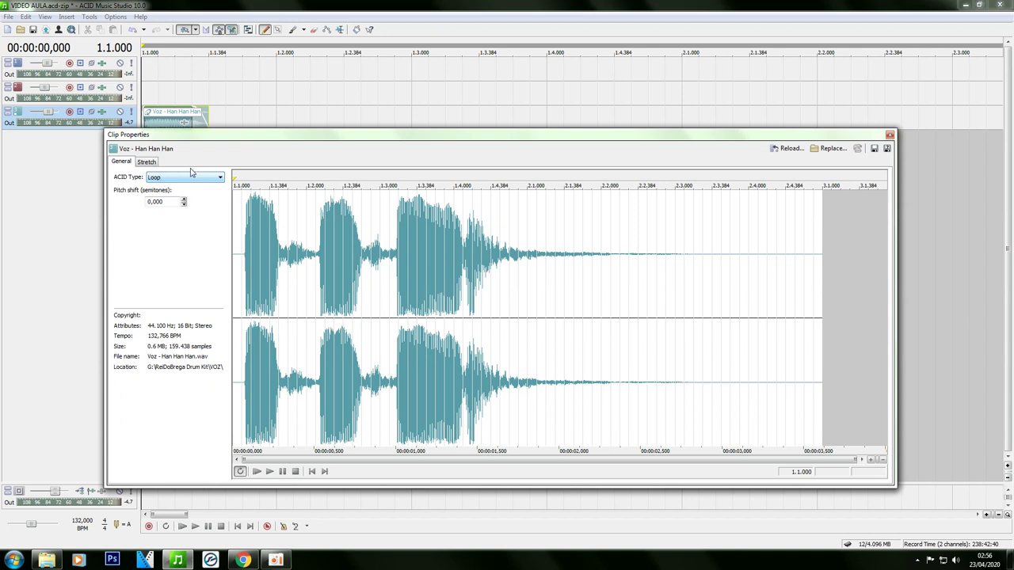
click(200, 180)
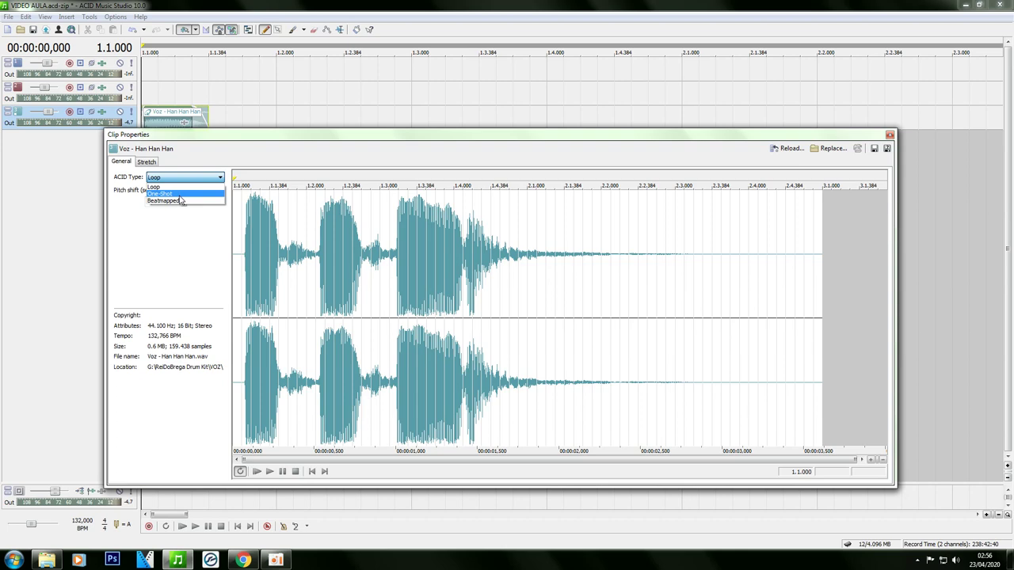
click(891, 136)
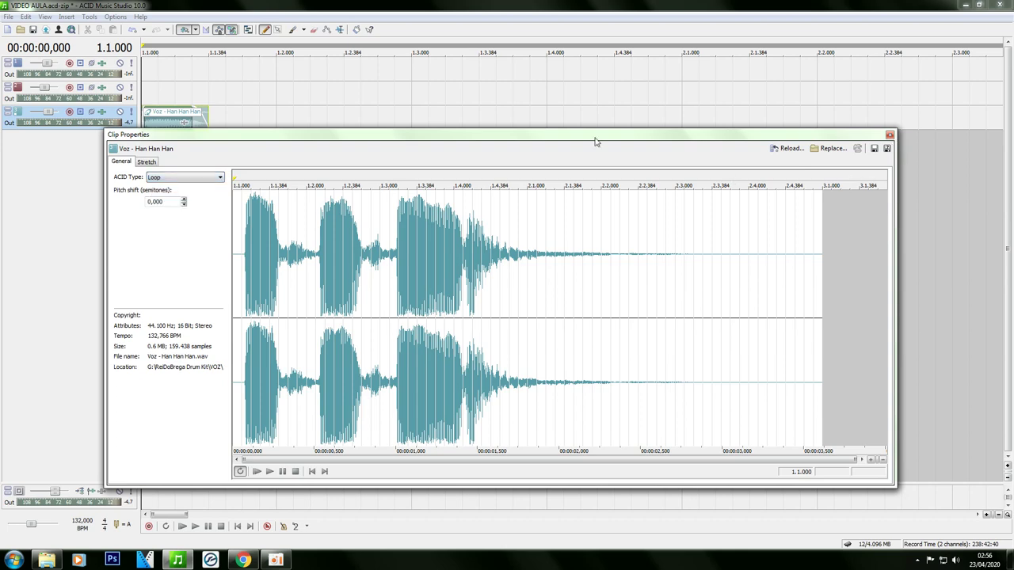
click(891, 136)
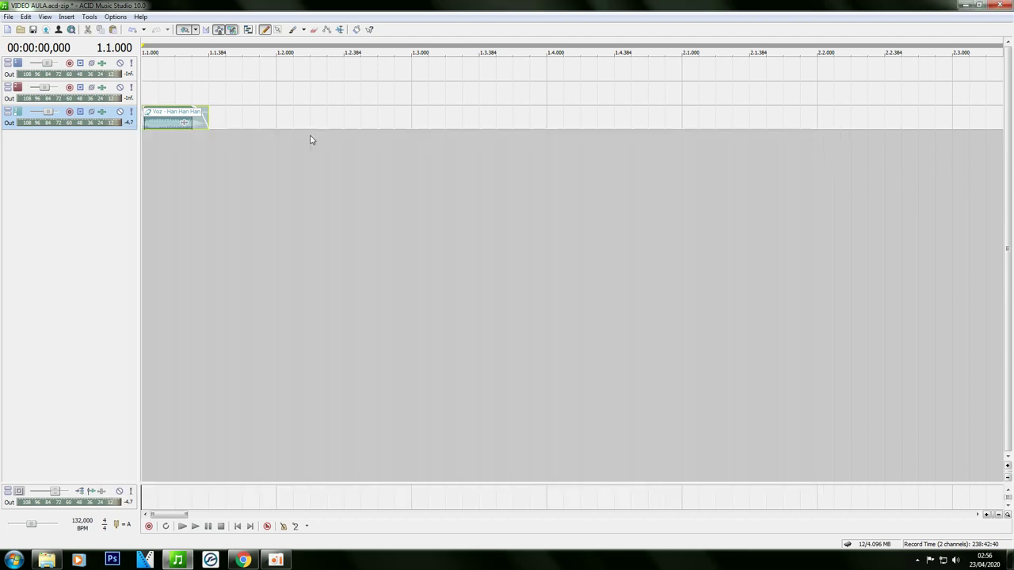
Set the voice clip's ACID type to One-Shot in its clip properties and play the clip
right_click(171, 125)
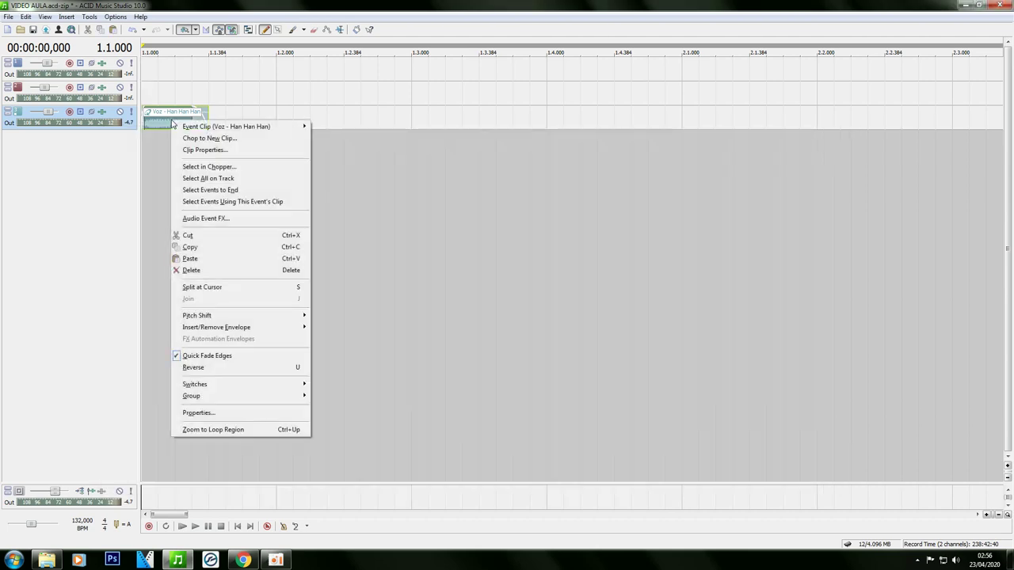
click(199, 152)
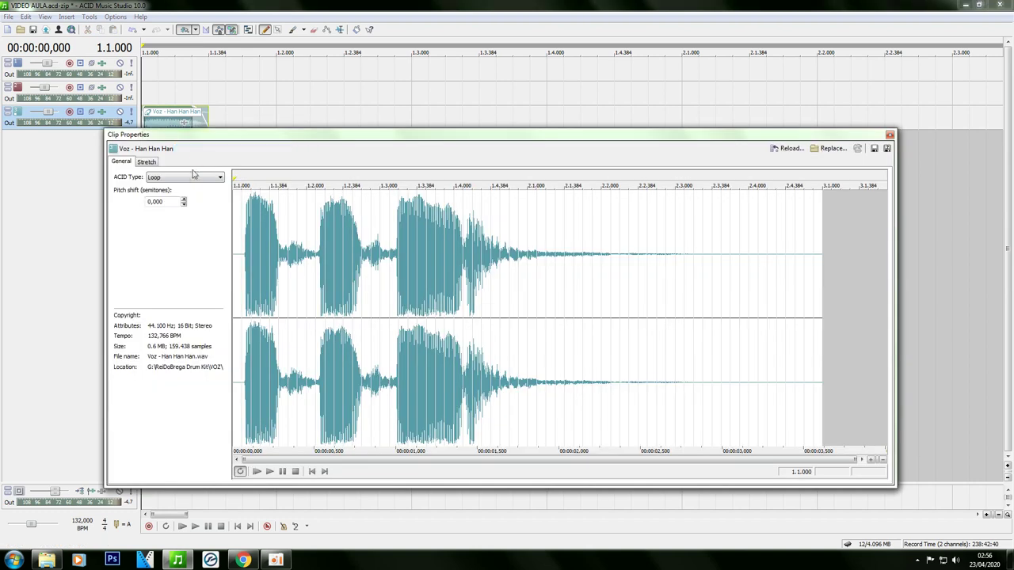
click(183, 177)
click(175, 194)
click(892, 136)
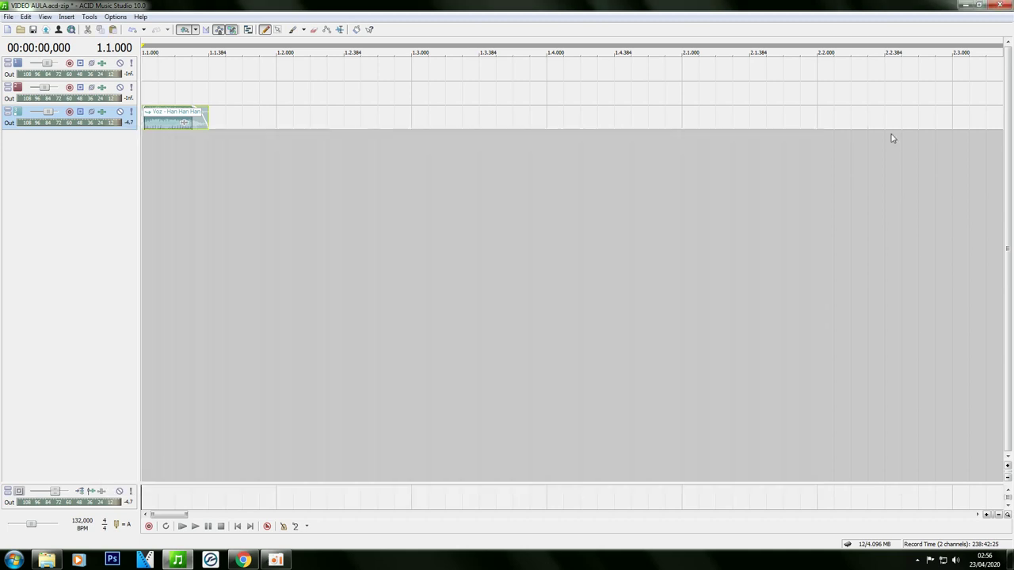
key(space)
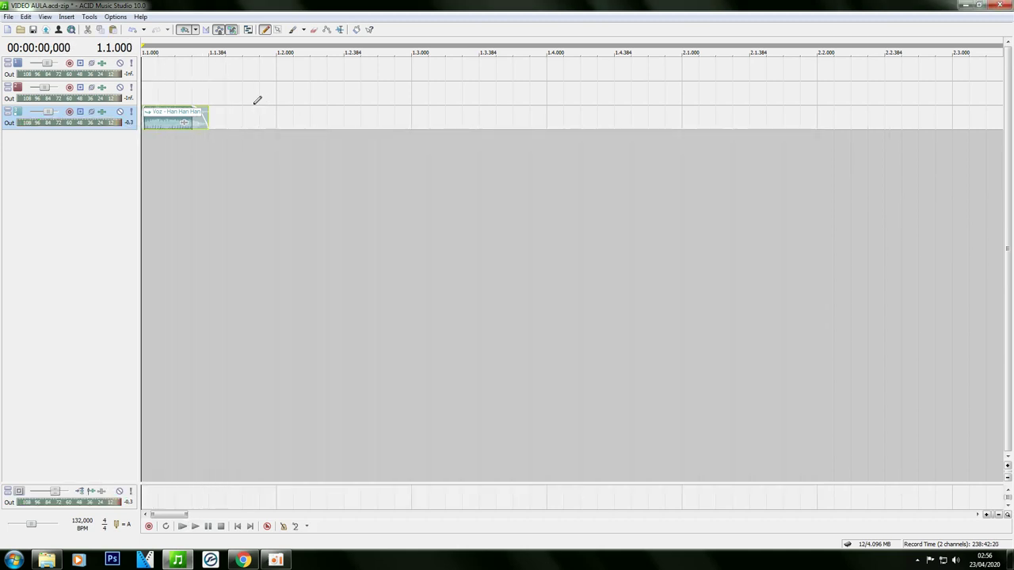
Raise the voice clip's pitch to +3 semitones in steps, playing it from the start between changes
scroll(256, 107, down, 3)
click(156, 125)
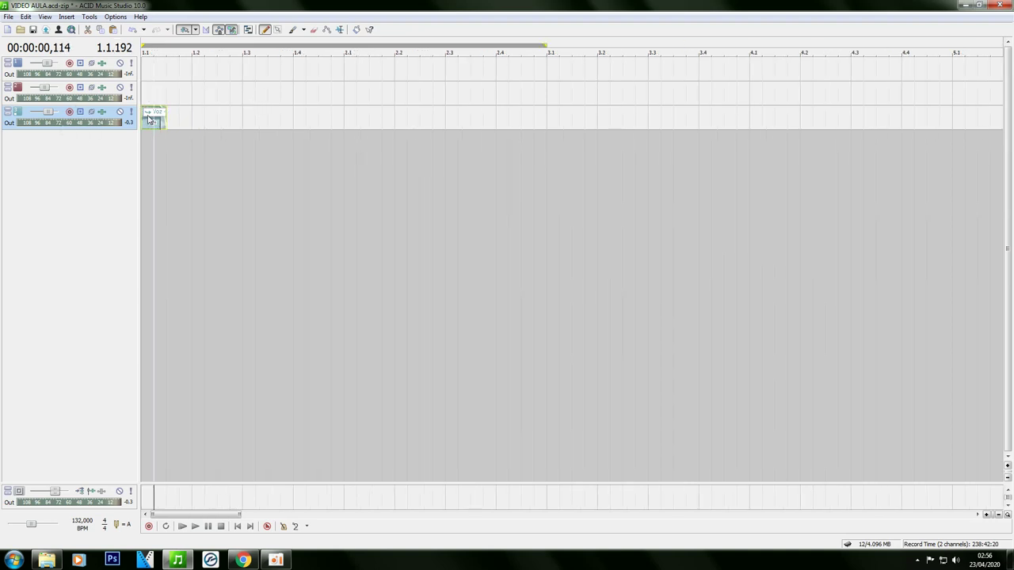
scroll(312, 87, up, 3)
key(ctrl+Home)
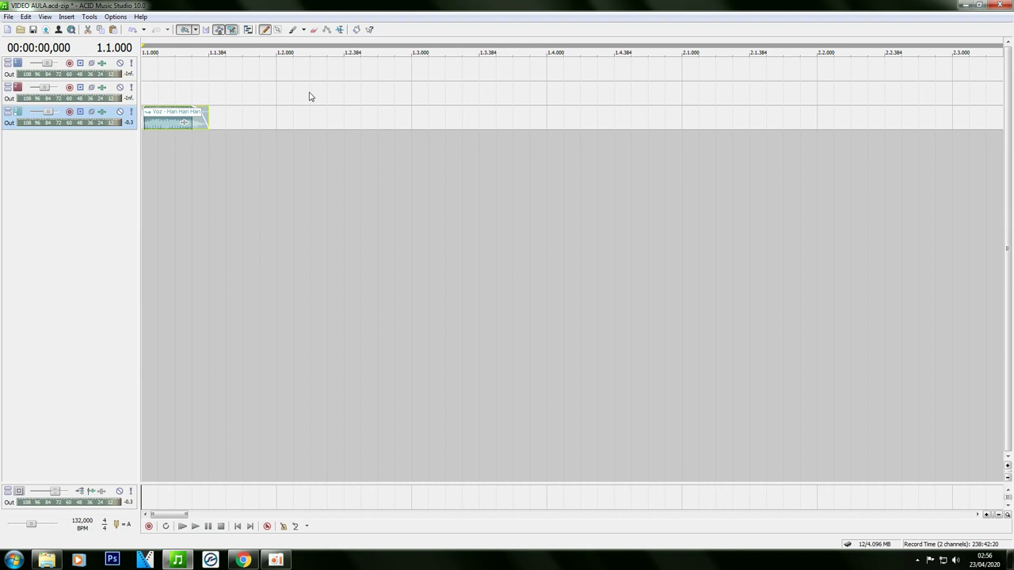
key(equal)
key(space)
key(space)
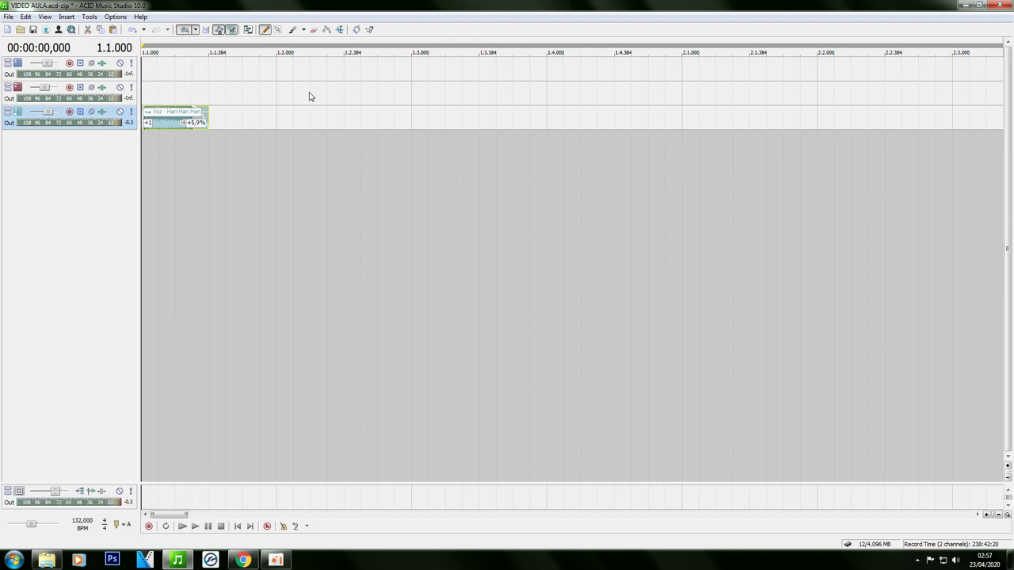
key(equal)
key(space)
key(space)
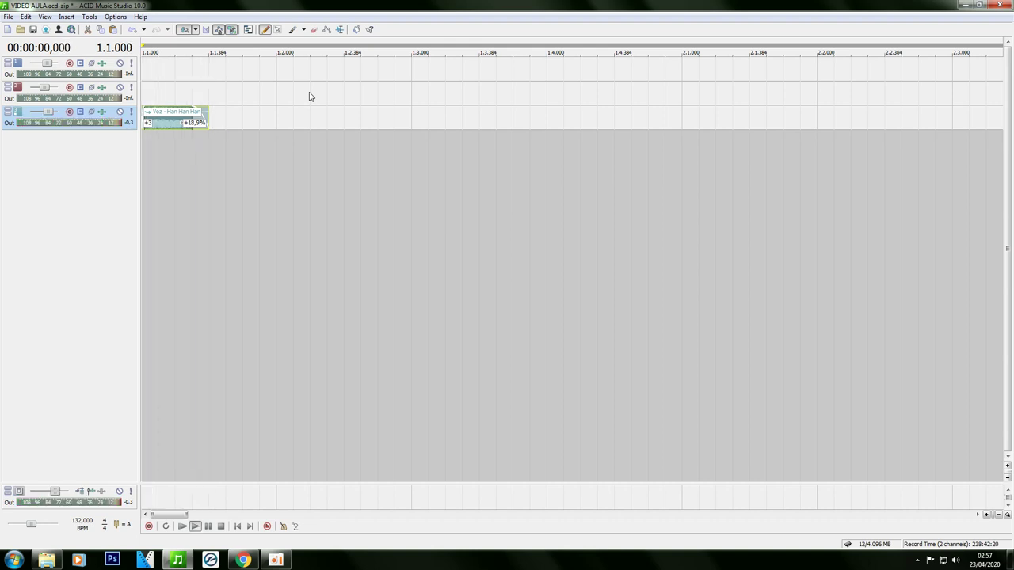
Compare higher and lower pitches for the voice clip by ear and bring it to +7 semitones
key(=)
key(space)
key(space)
key(space)
key(minus)
key(minus)
key(space)
key(space)
key(plus)
key(plus)
key(space)
key(space)
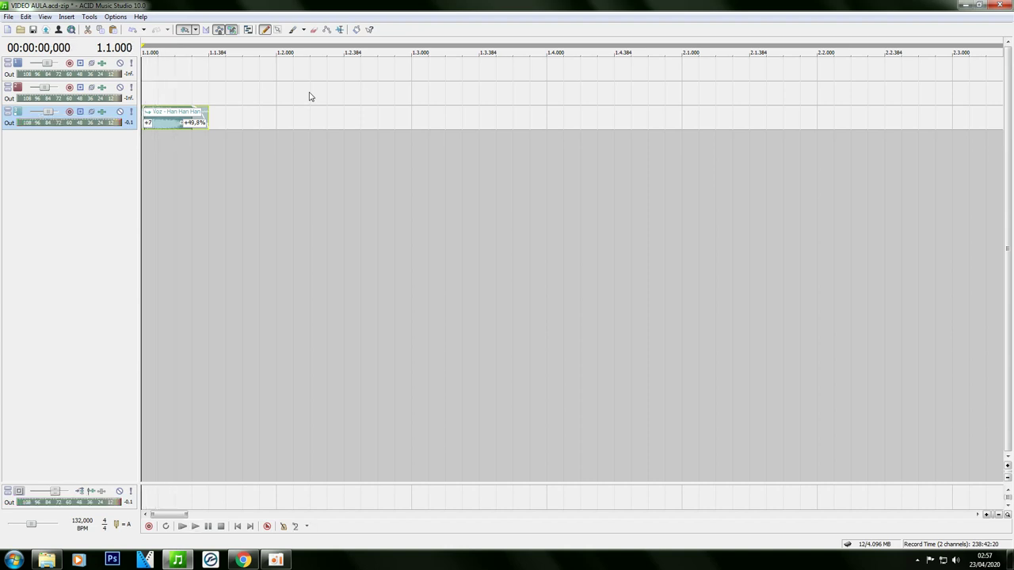
Raise the voice clip's pitch to +10 semitones and play it back
key(plus)
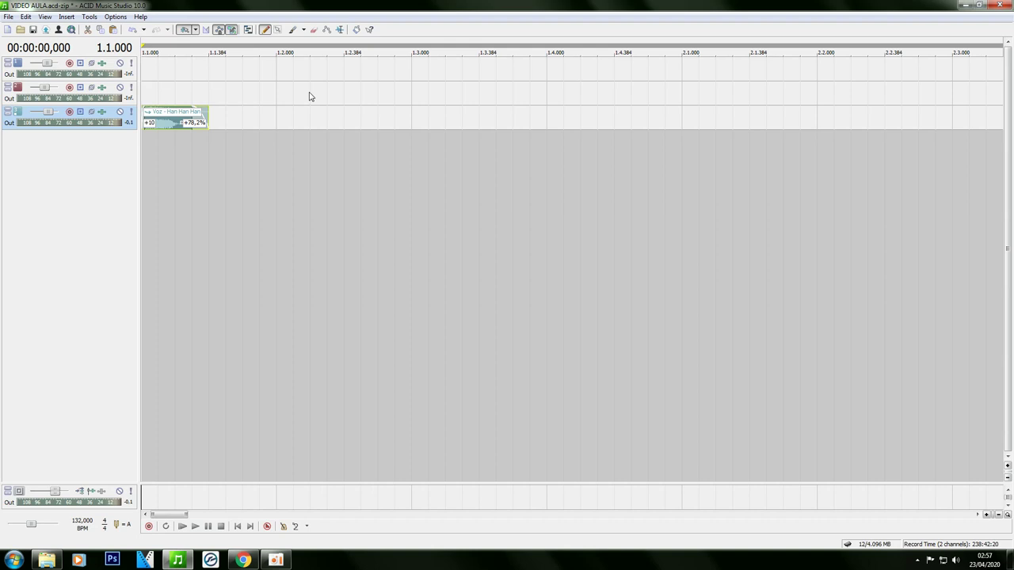
key(space)
key(space)
Shorten the voice clip by trimming its end back to about 1.1.288
scroll(305, 94, up, 3)
drag(340, 114, 290, 111)
scroll(253, 115, down, 3)
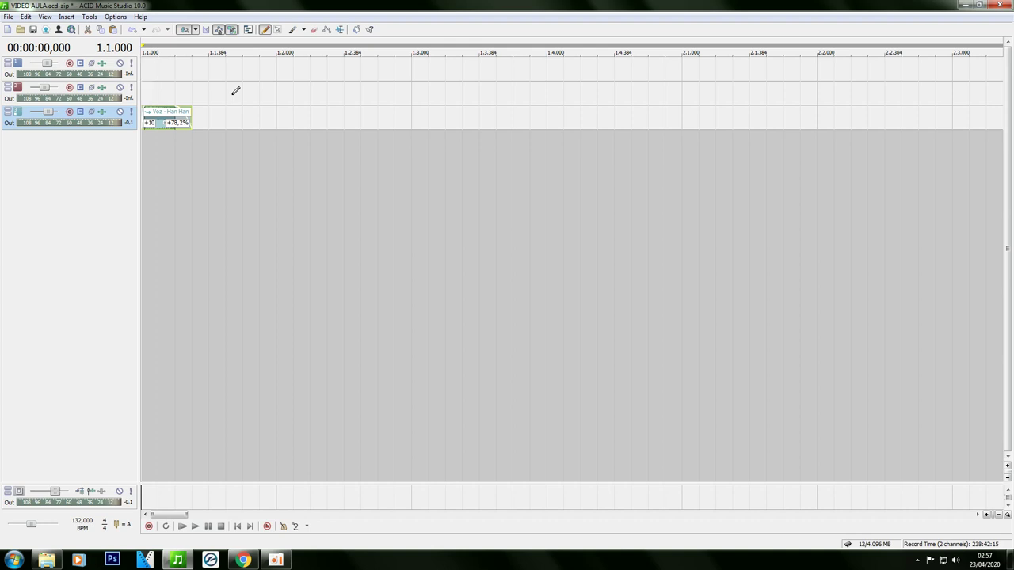
click(276, 560)
click(759, 188)
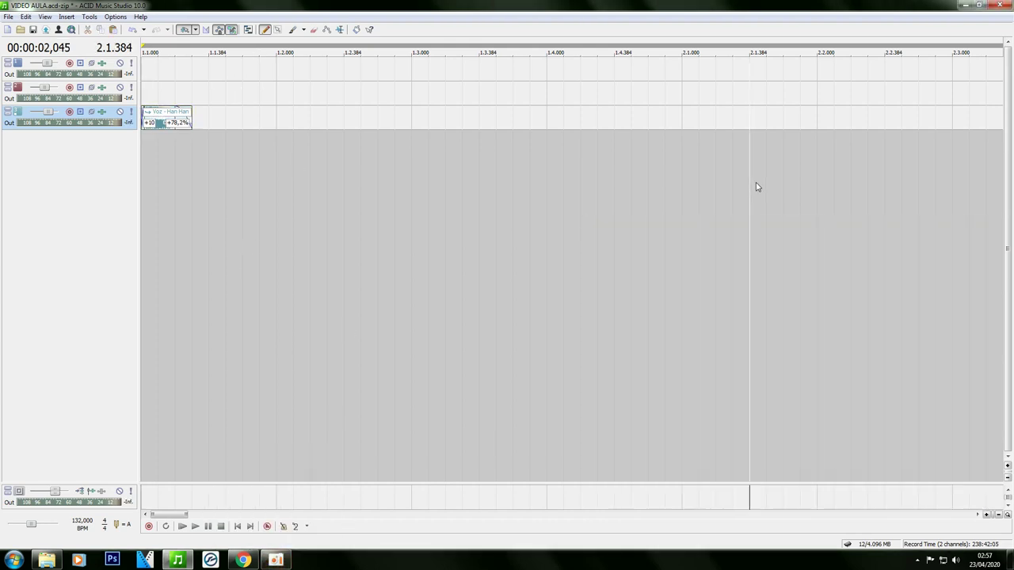
click(179, 117)
scroll(171, 115, down, 3)
scroll(172, 116, up, 4)
scroll(164, 121, down, 4)
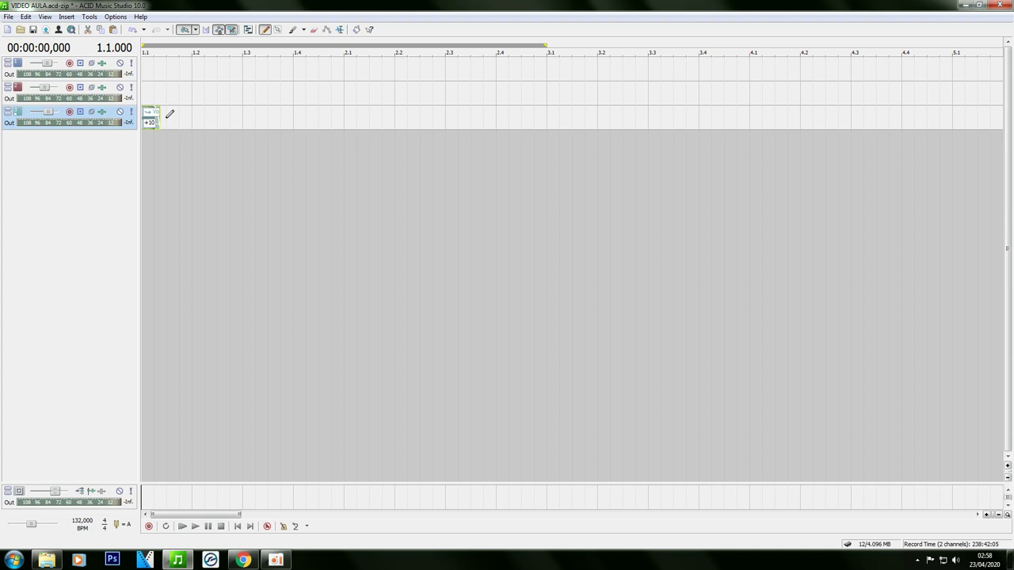
click(160, 119)
scroll(184, 109, down, 3)
scroll(183, 107, up, 4)
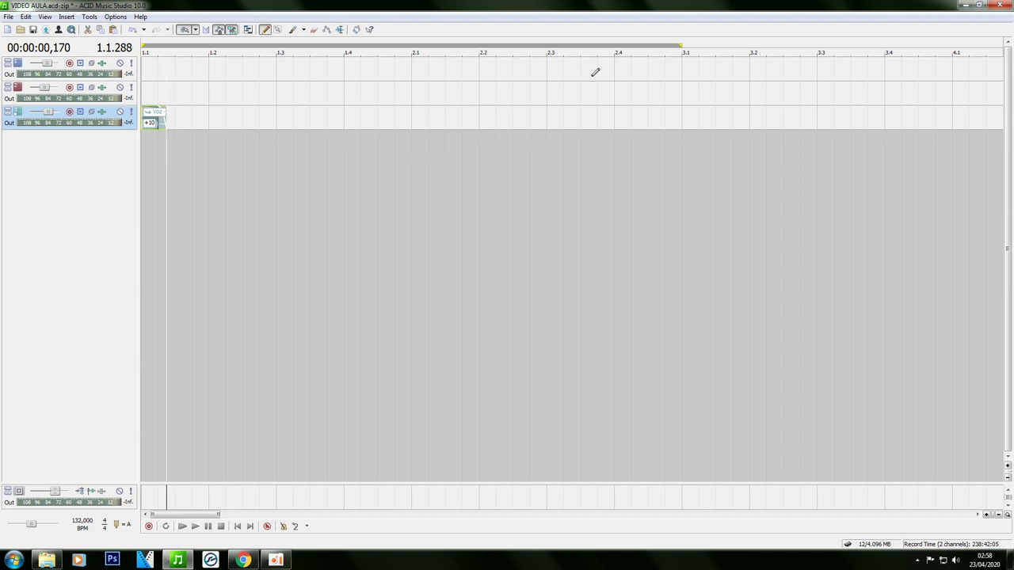
click(208, 116)
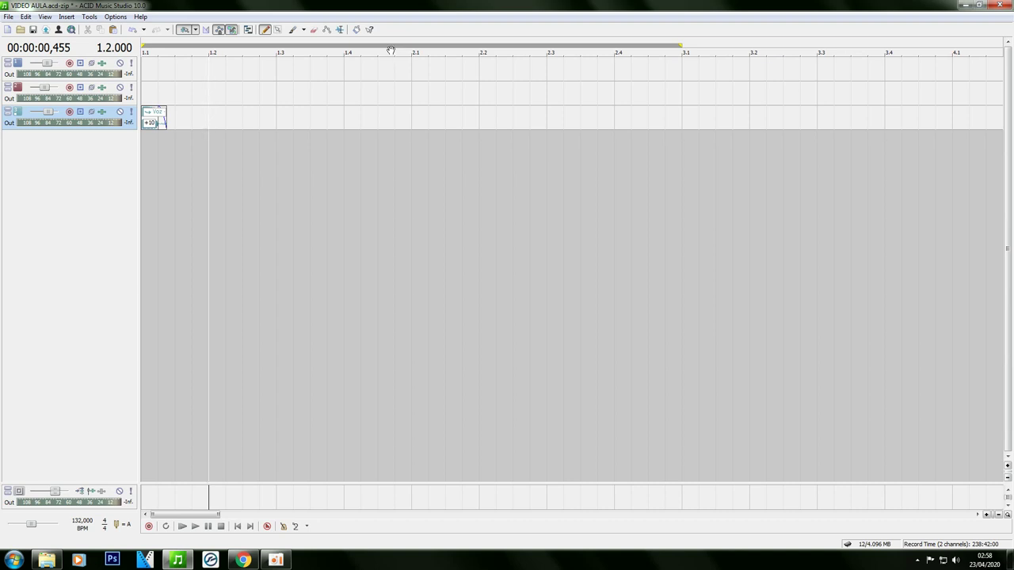
Copy the voice clip and paste it on the same track at beats 1.2, 1.3, 1.4 and 2.1
scroll(282, 94, down, 2)
click(149, 115)
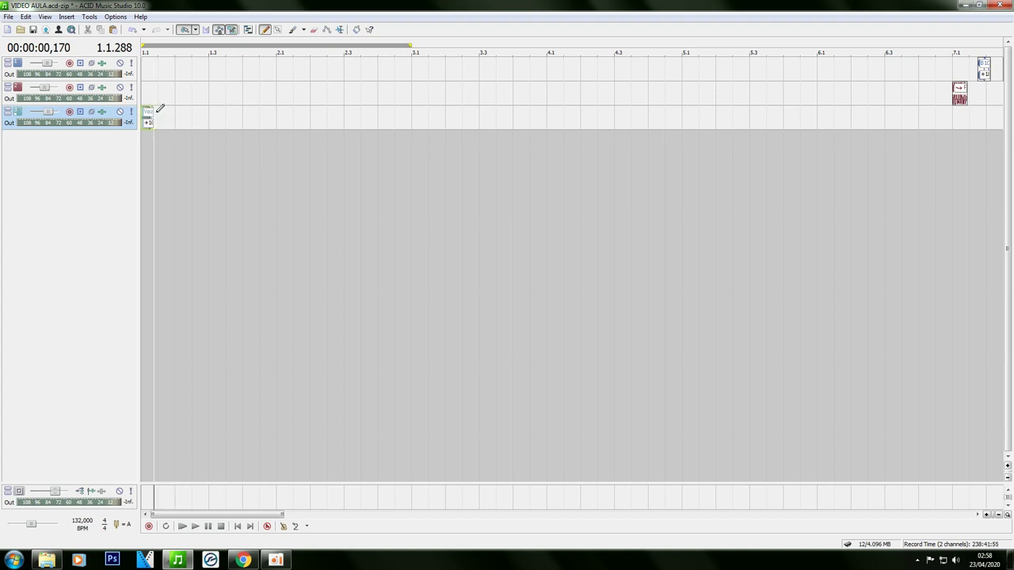
scroll(190, 107, up, 1)
click(198, 106)
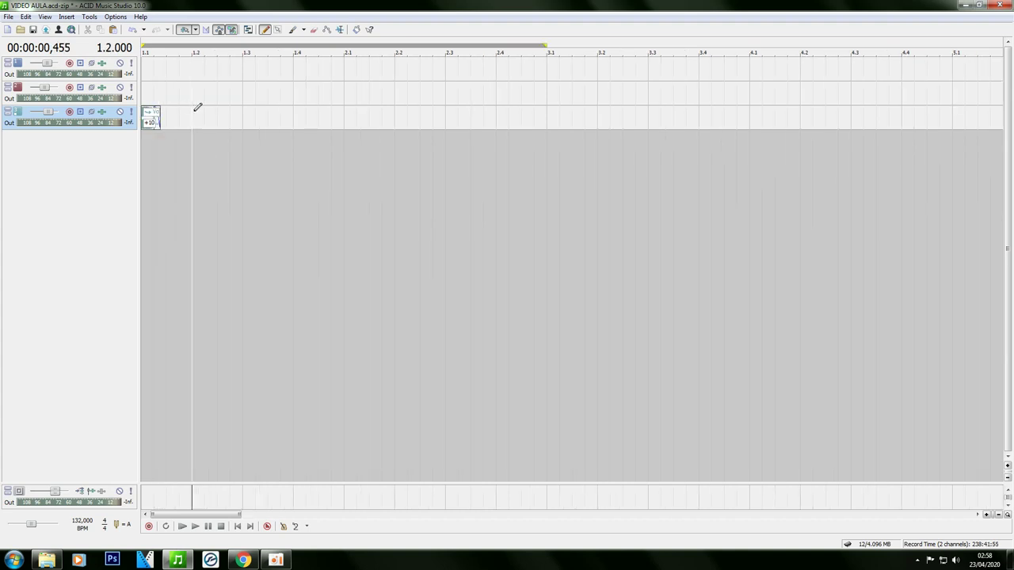
key(ctrl+v)
click(244, 107)
key(ctrl+v)
click(282, 107)
click(294, 108)
key(ctrl+v)
click(357, 106)
key(ctrl+v)
key(ctrl+z)
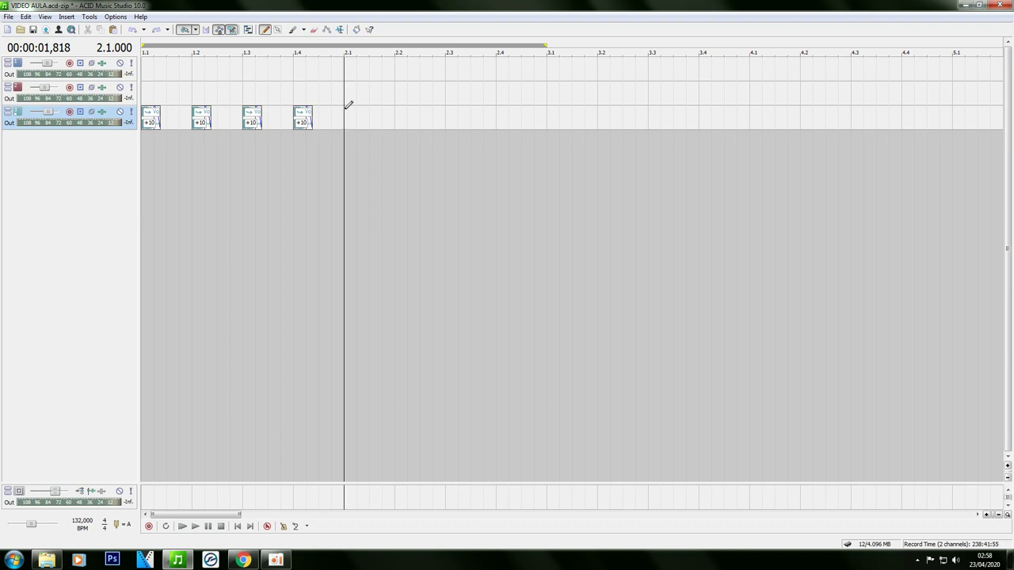
key(ctrl+v)
Play the row of repeated voice clips from the start of the project
key(ctrl+Home)
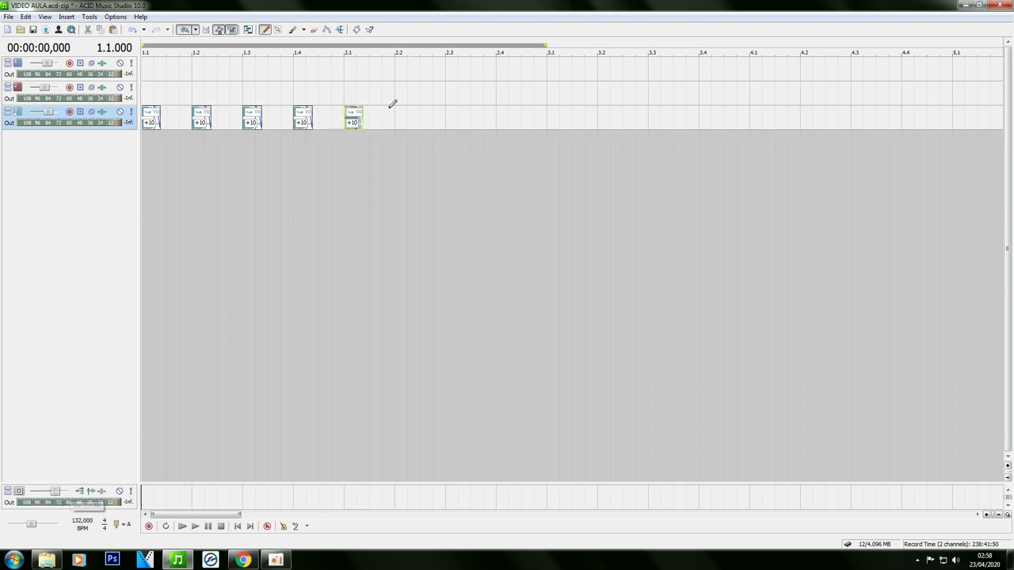
key(space)
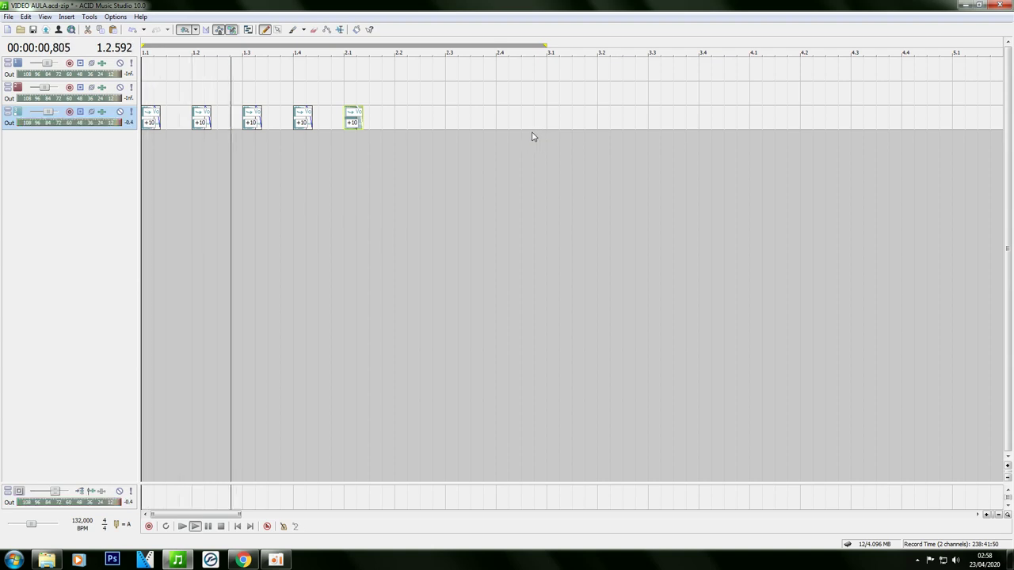
key(space)
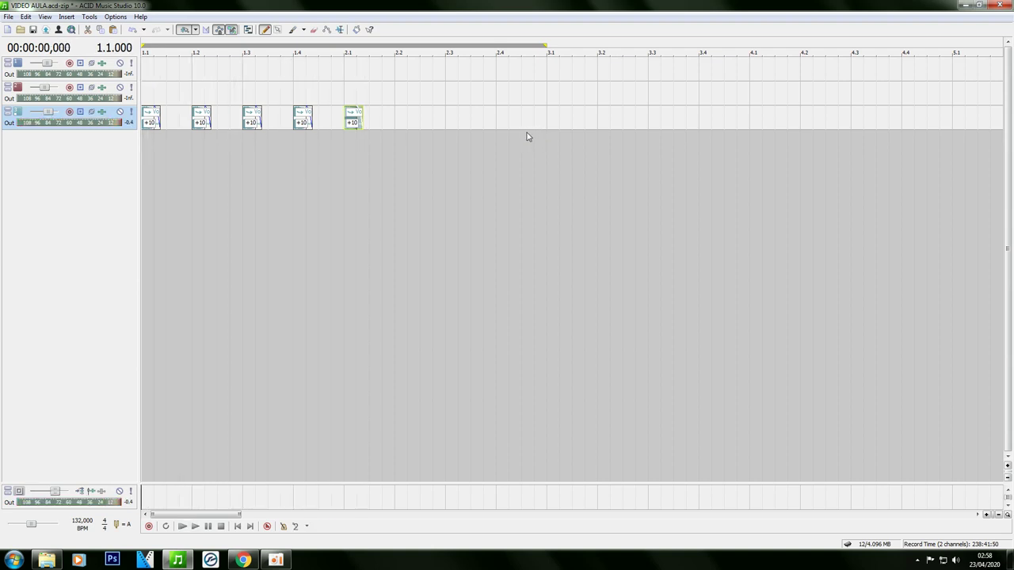
Switch to the Selection tool and delete the voice clip at 2.1
scroll(451, 121, down, 3)
click(278, 30)
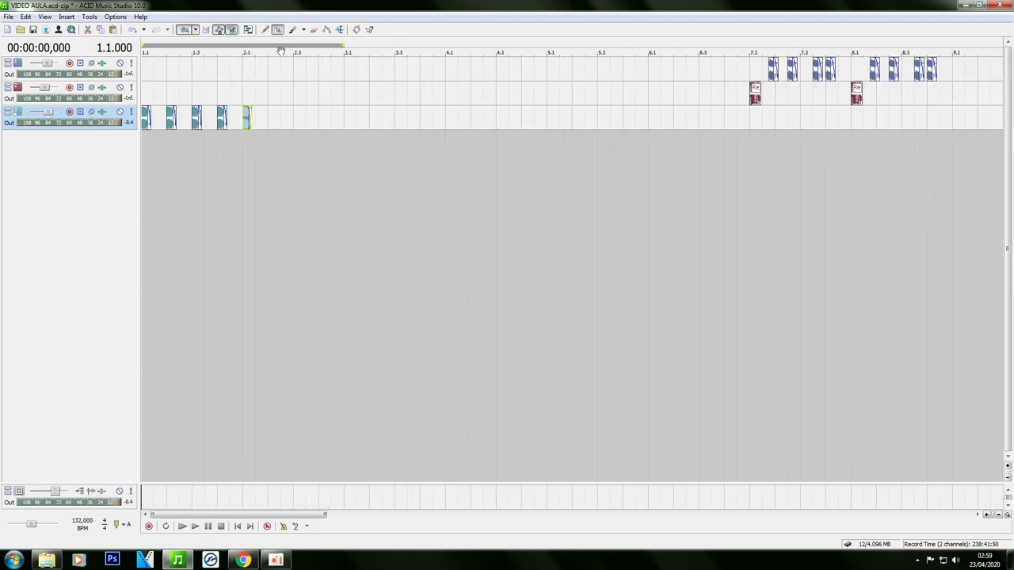
scroll(257, 98, down, 2)
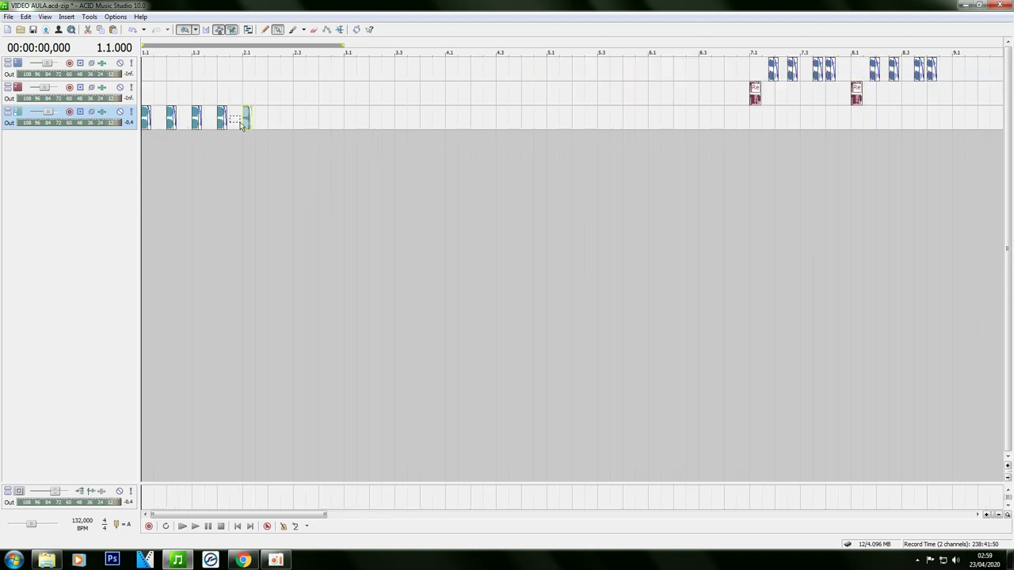
click(229, 120)
scroll(230, 121, down, 3)
scroll(206, 119, up, 2)
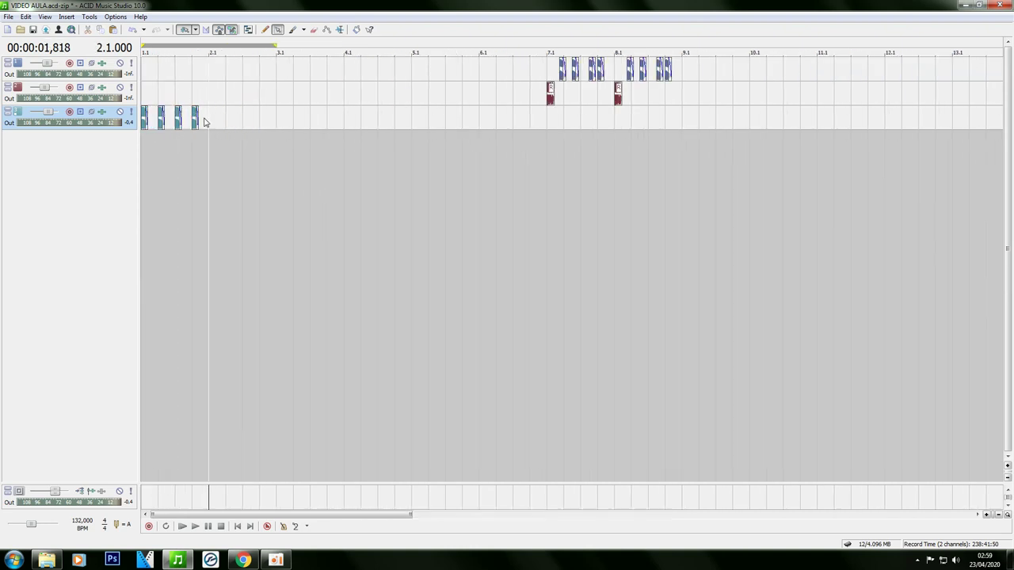
Duplicate the four voice clips starting at 2.1, and copy all eight to start at 3.1
scroll(211, 118, down, 1)
drag(228, 108, 85, 120)
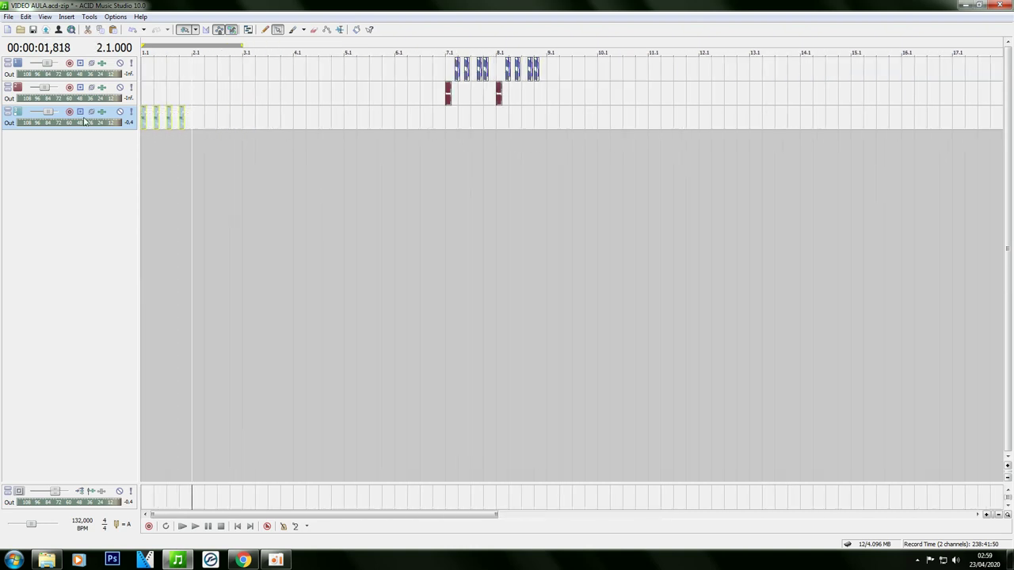
click(251, 97)
key(Home)
drag(215, 105, 192, 120)
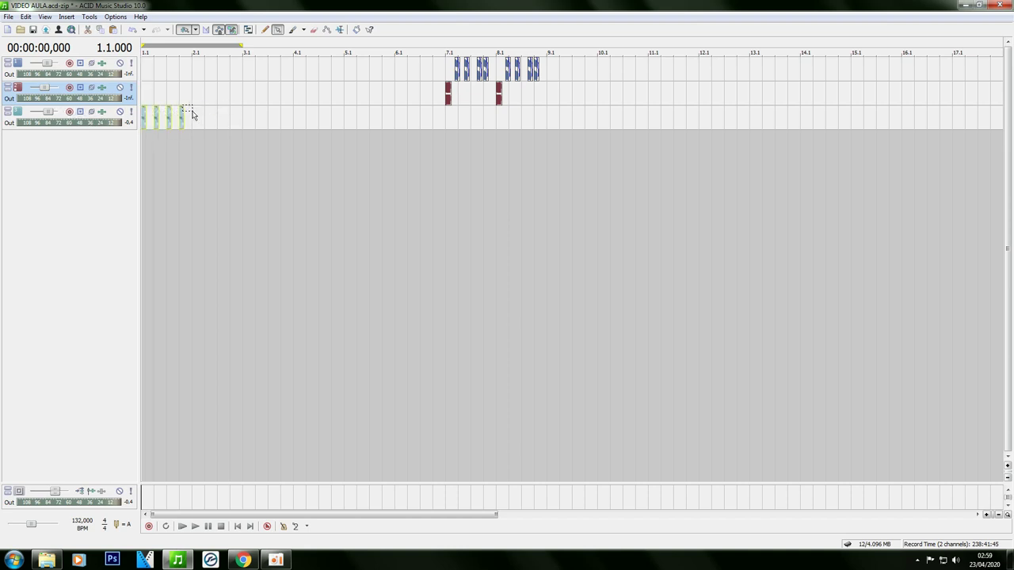
click(196, 113)
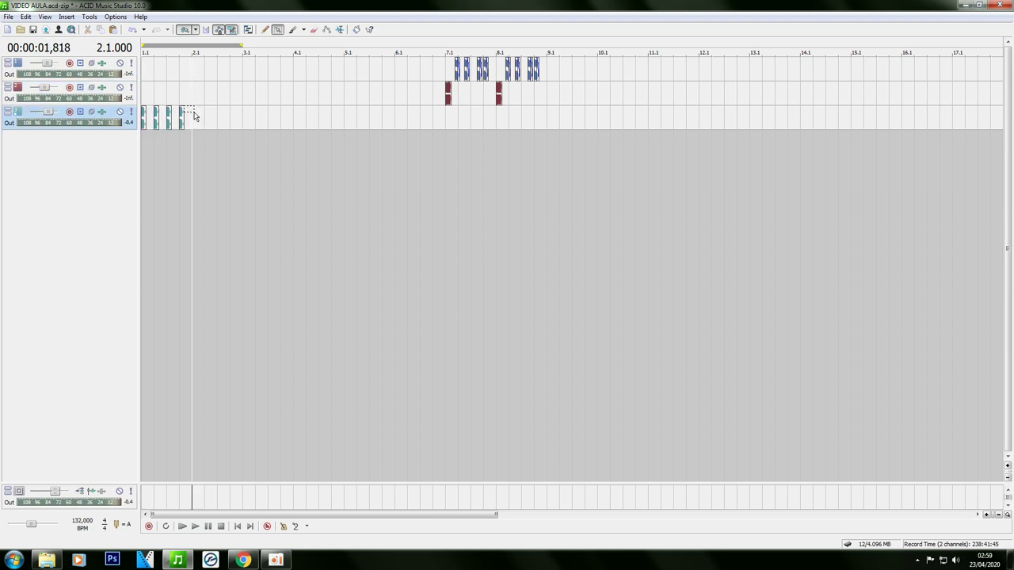
key(ctrl+v)
key(ctrl+a)
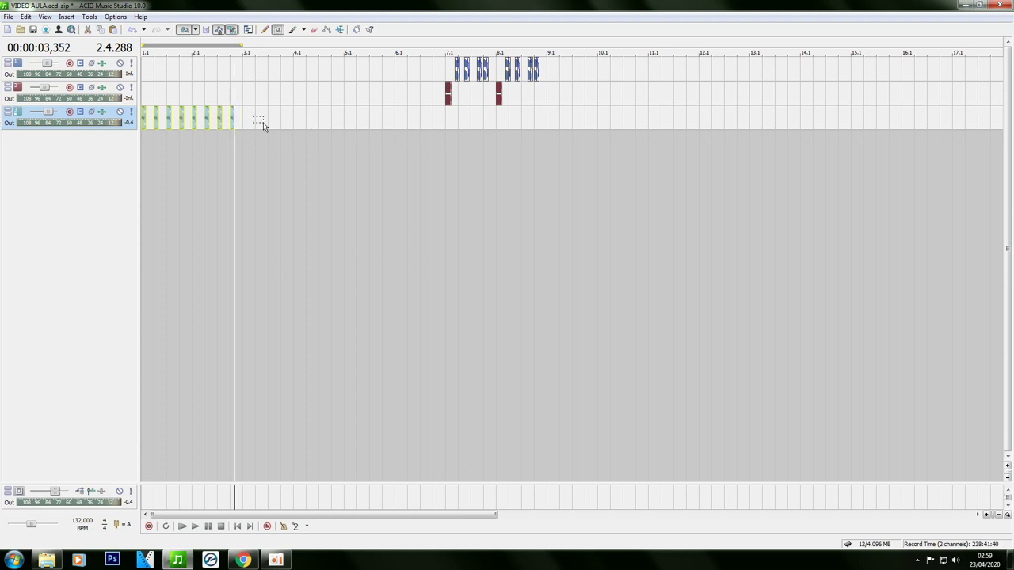
key(ctrl+v)
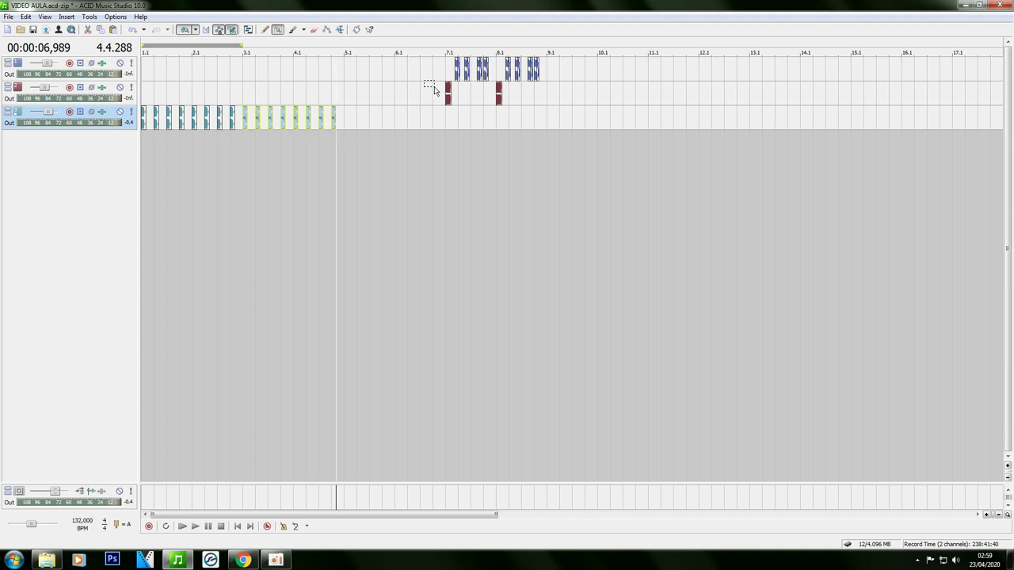
Dismiss the chat notification and play the row of voice clips from the start of the project
key(ctrl+Home)
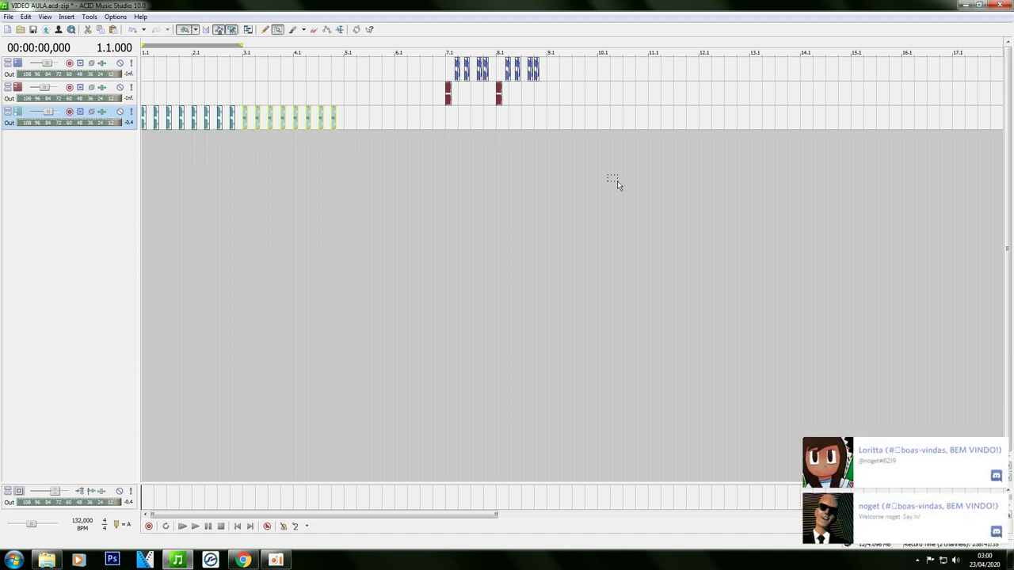
click(1003, 447)
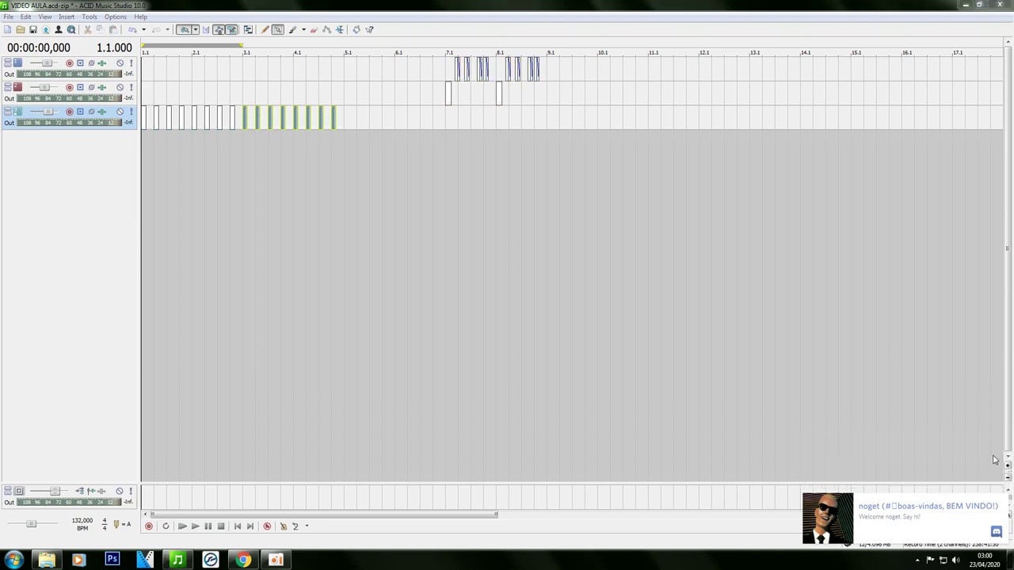
click(267, 91)
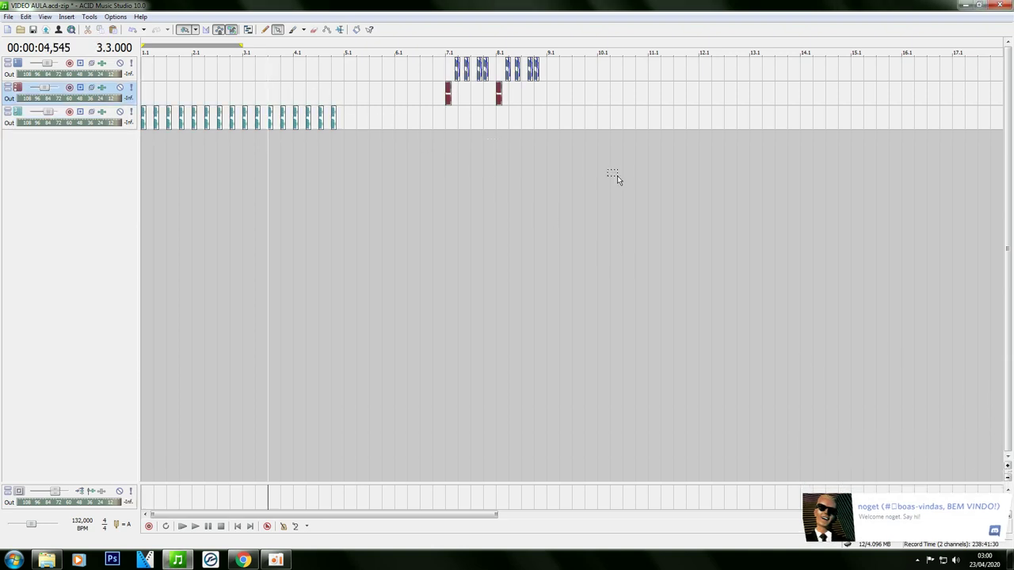
scroll(611, 181, down, 2)
key(ctrl+Home)
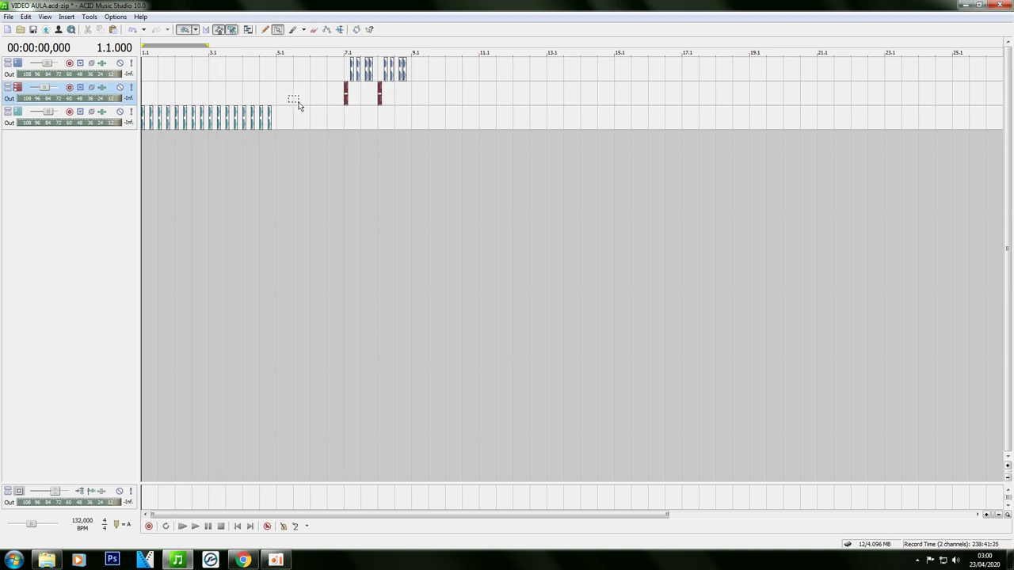
scroll(305, 117, up, 1)
scroll(360, 109, down, 1)
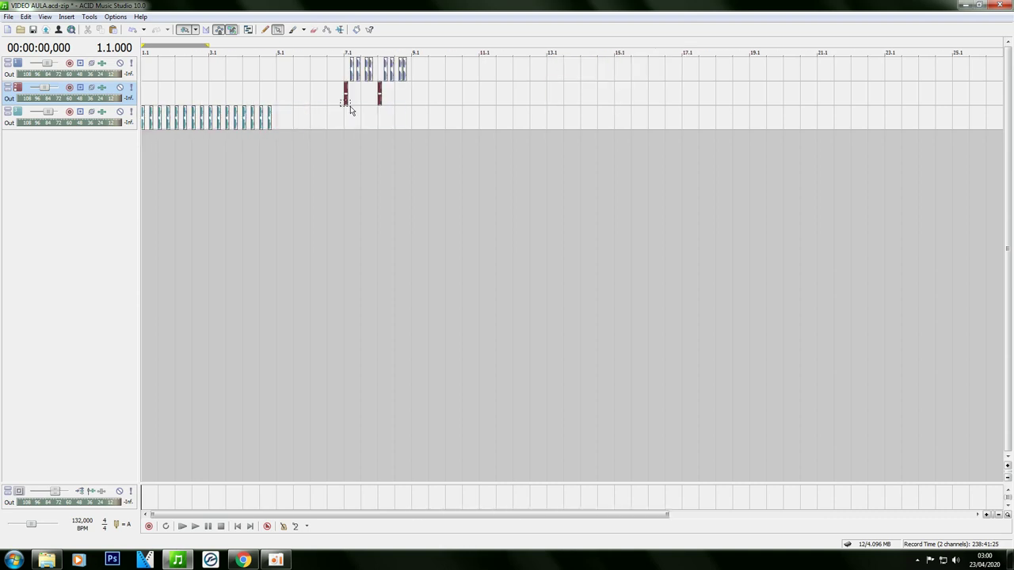
key(space)
scroll(353, 108, up, 1)
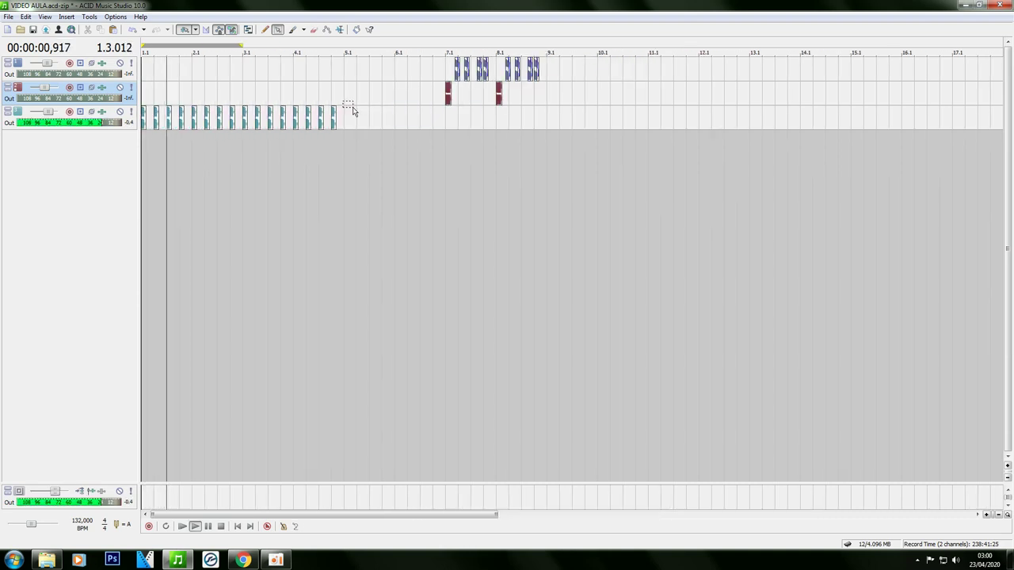
scroll(353, 115, down, 1)
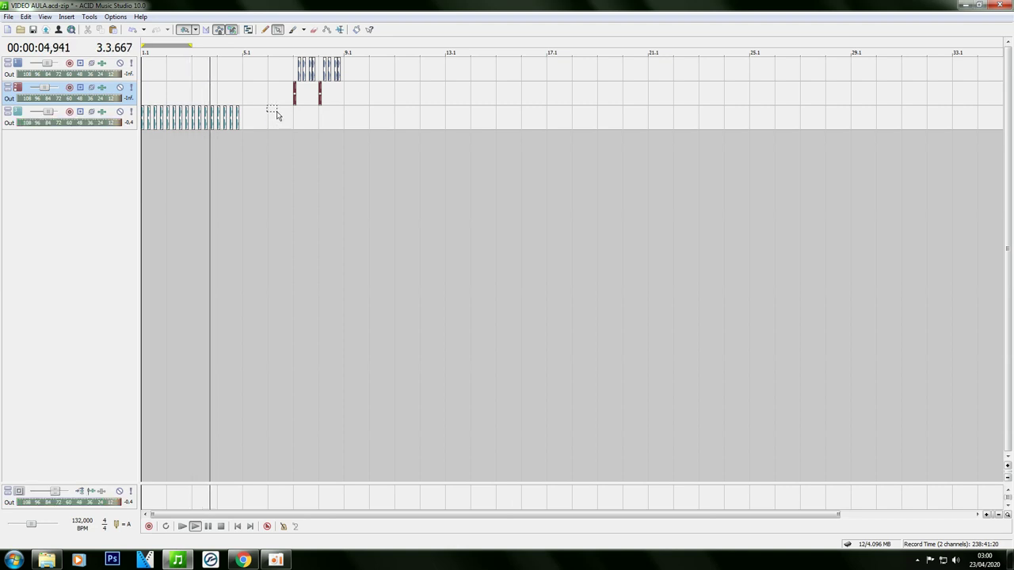
key(space)
Select the eight voice clips in measures 3 and 4 and raise their pitch one semitone to +11
click(186, 96)
scroll(187, 96, up, 1)
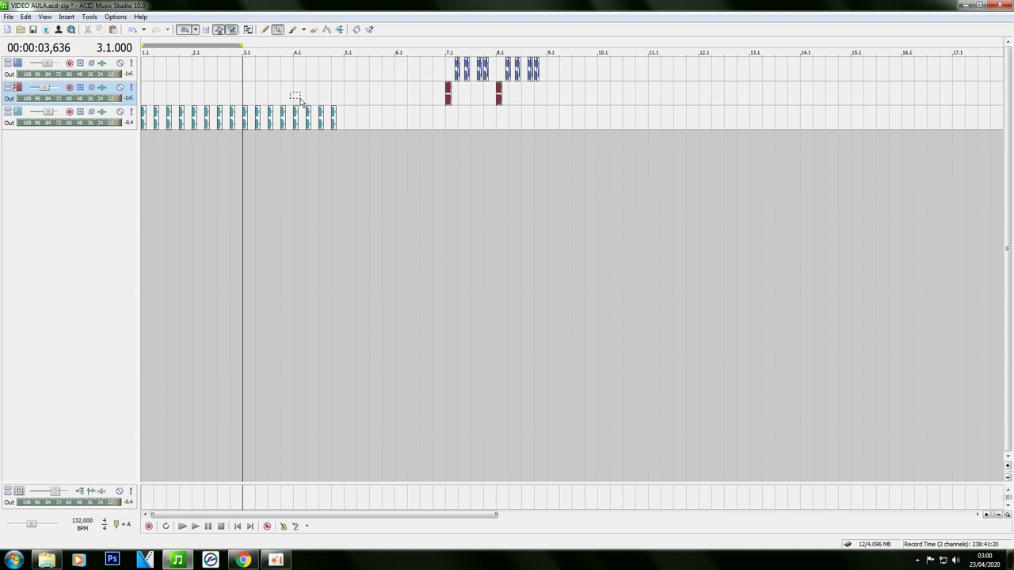
click(317, 101)
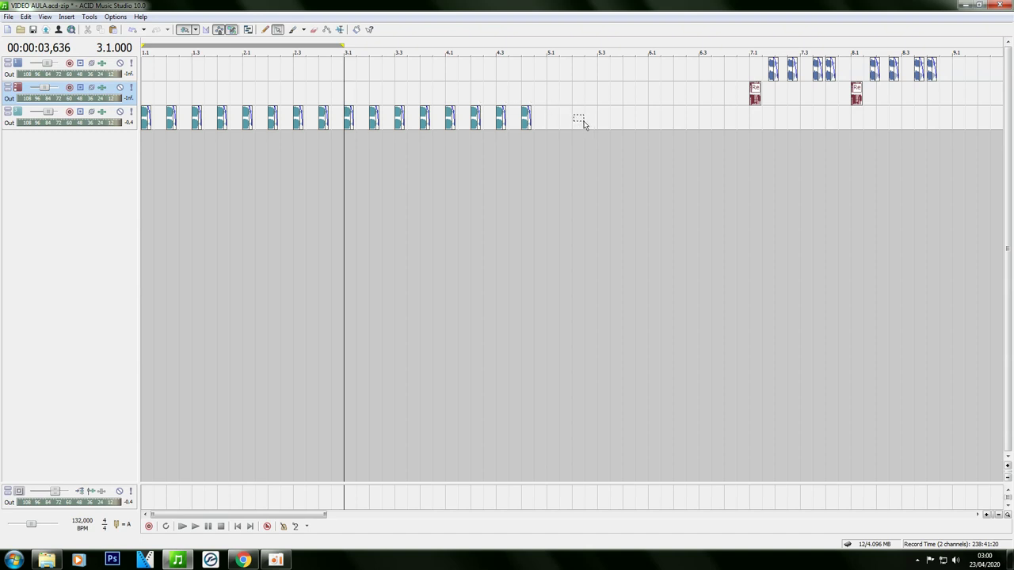
drag(605, 115, 442, 113)
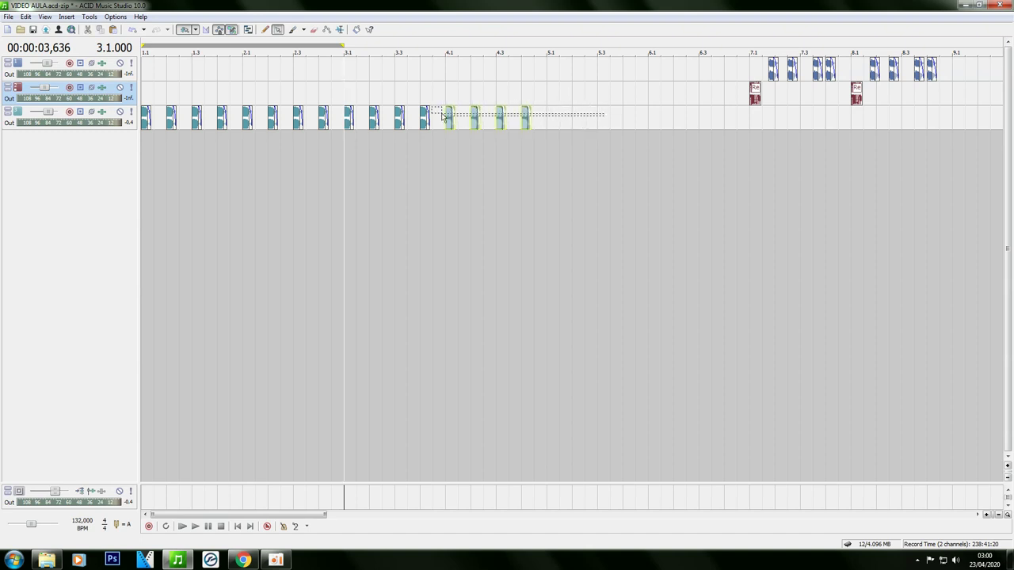
click(584, 115)
drag(623, 116, 364, 118)
scroll(379, 120, down, 1)
scroll(341, 120, up, 2)
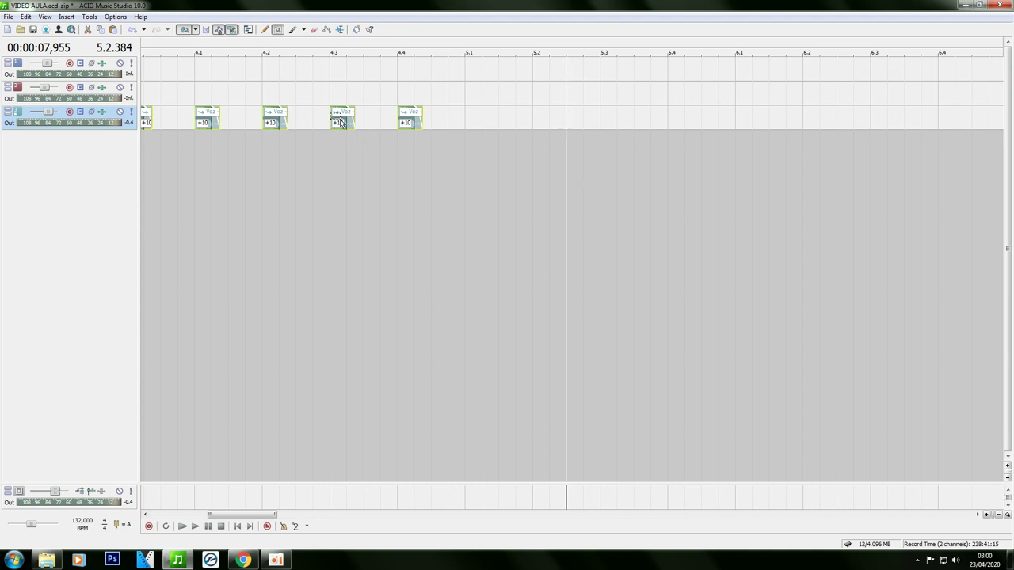
key(equal)
Play from the project start to hear the pitch change between the first and second groups of voice clips
key(ctrl+Home)
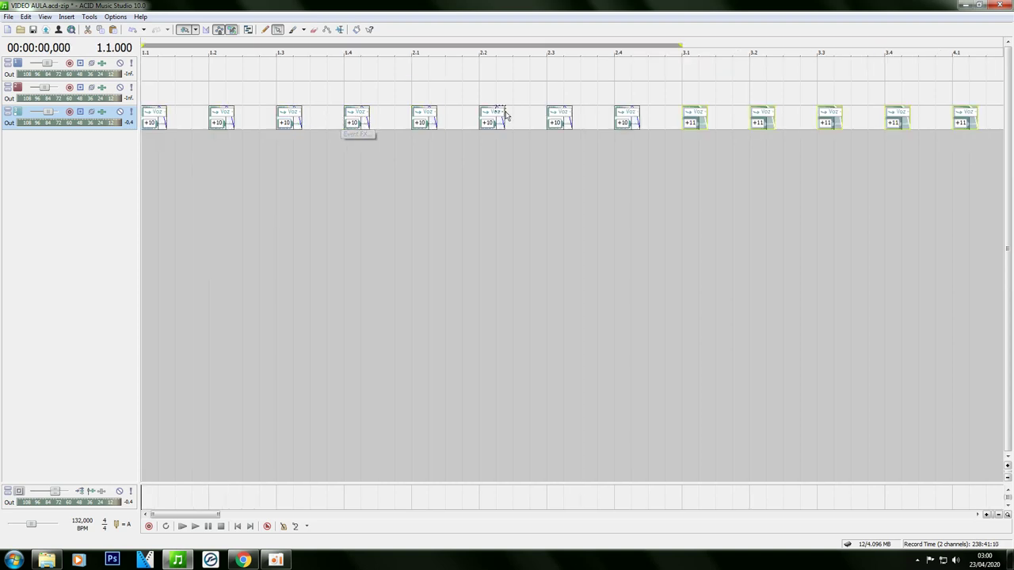
key(space)
scroll(450, 132, down, 3)
scroll(446, 137, down, 2)
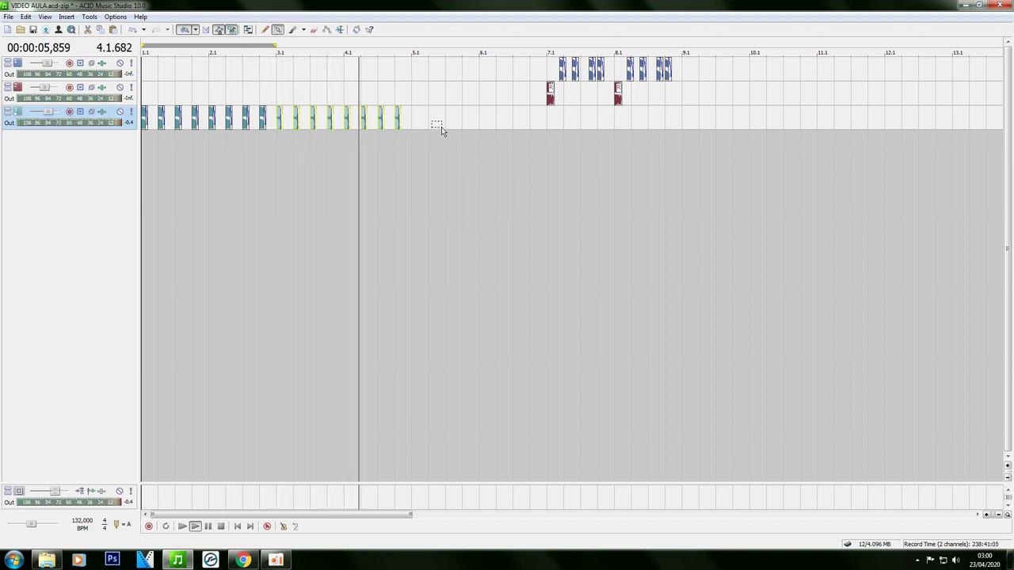
key(space)
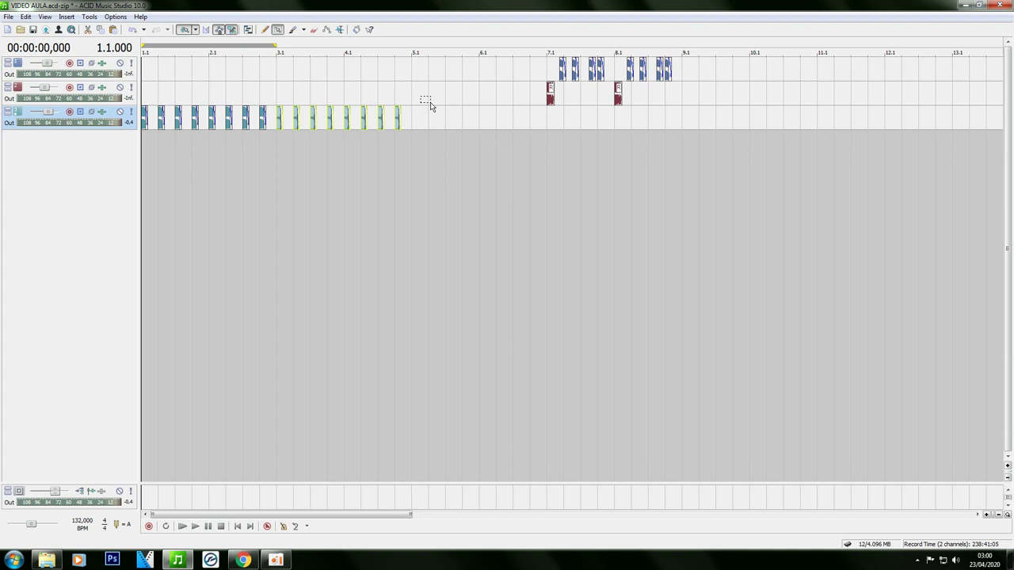
Enlarge the height of the voice track to show its waveforms and track controls
scroll(425, 103, up, 2)
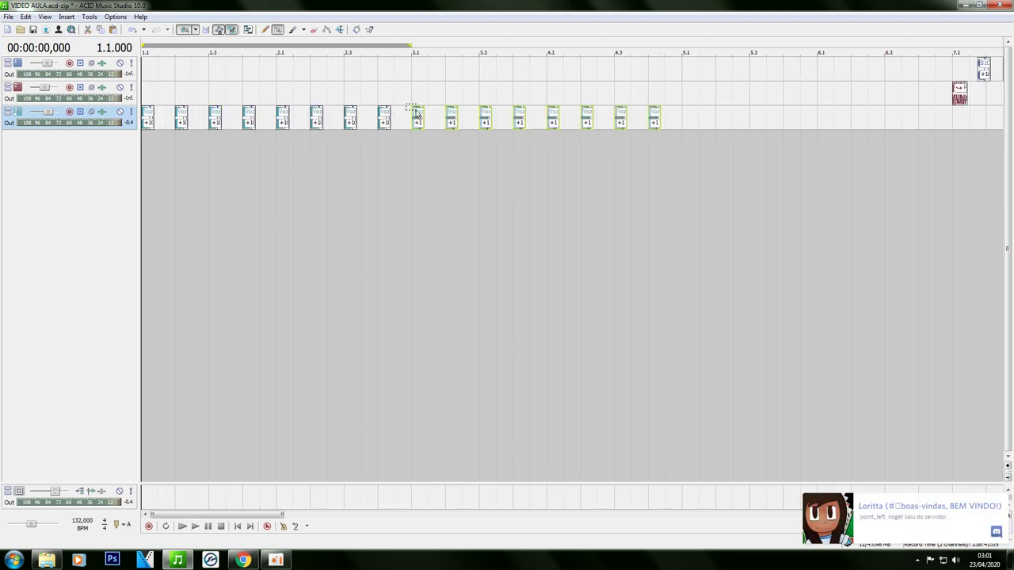
drag(126, 130, 127, 239)
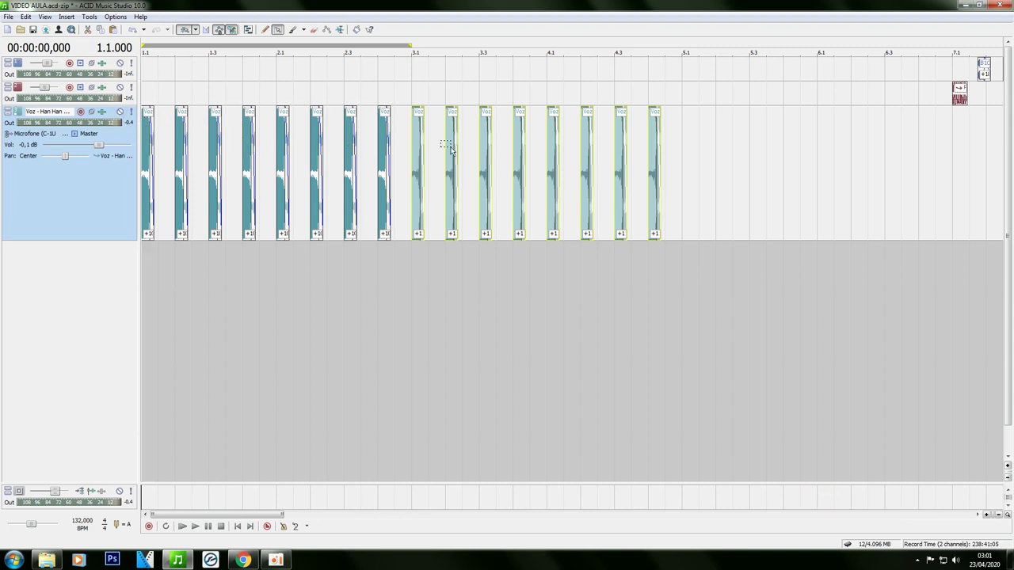
Browse the available audio plug-ins for the voice track's effects chain and close the effects window without adding any
click(102, 112)
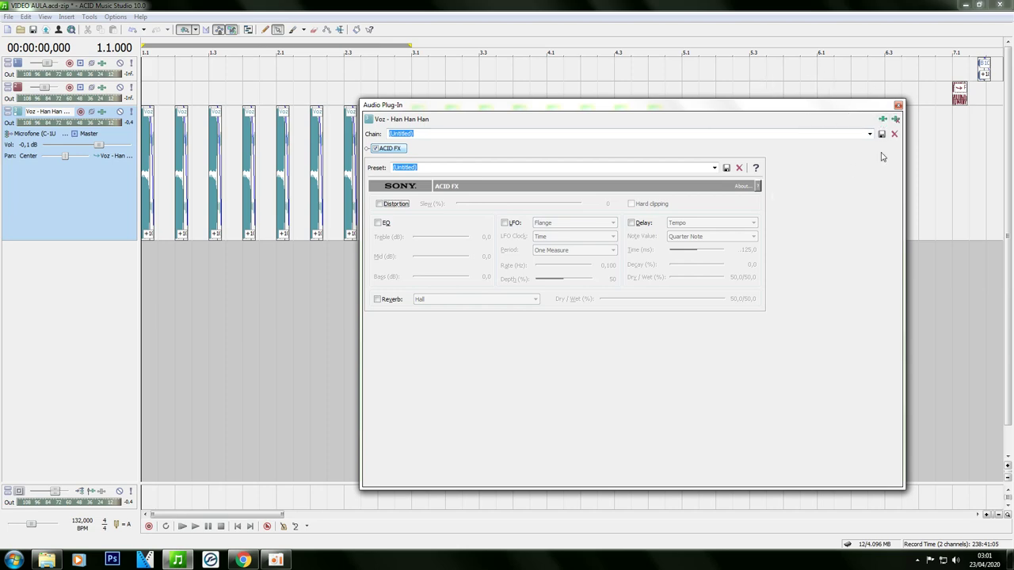
click(883, 121)
drag(345, 457, 598, 469)
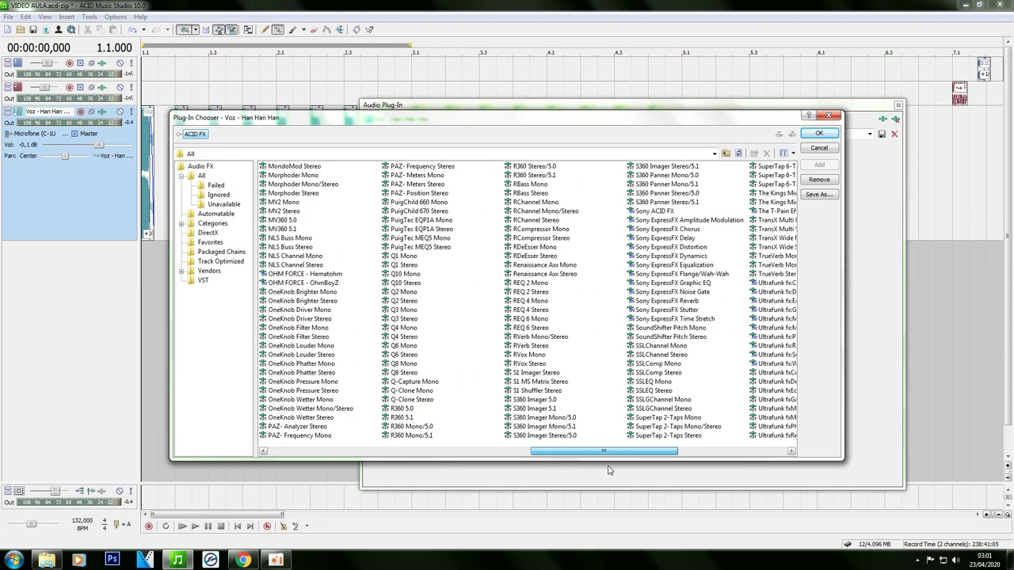
drag(609, 471, 574, 456)
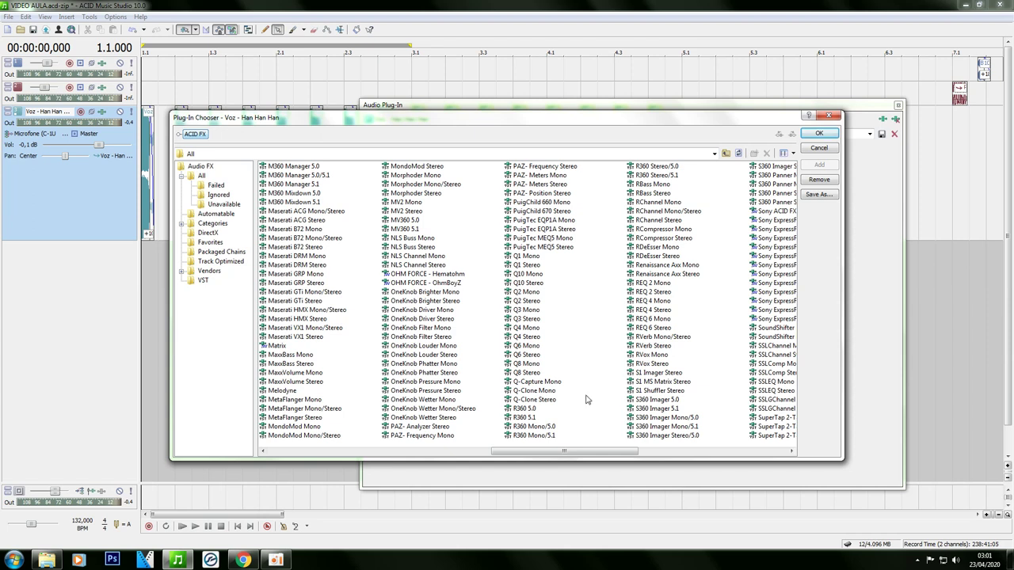
click(820, 148)
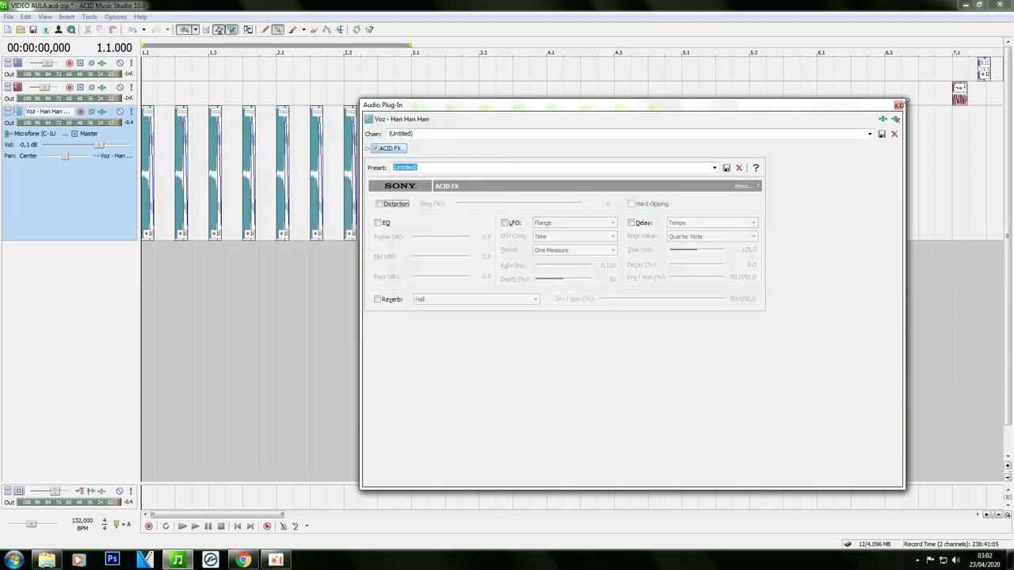
click(899, 105)
Deselect the voice clips and play all four measures from the start again
scroll(418, 169, down, 2)
click(425, 163)
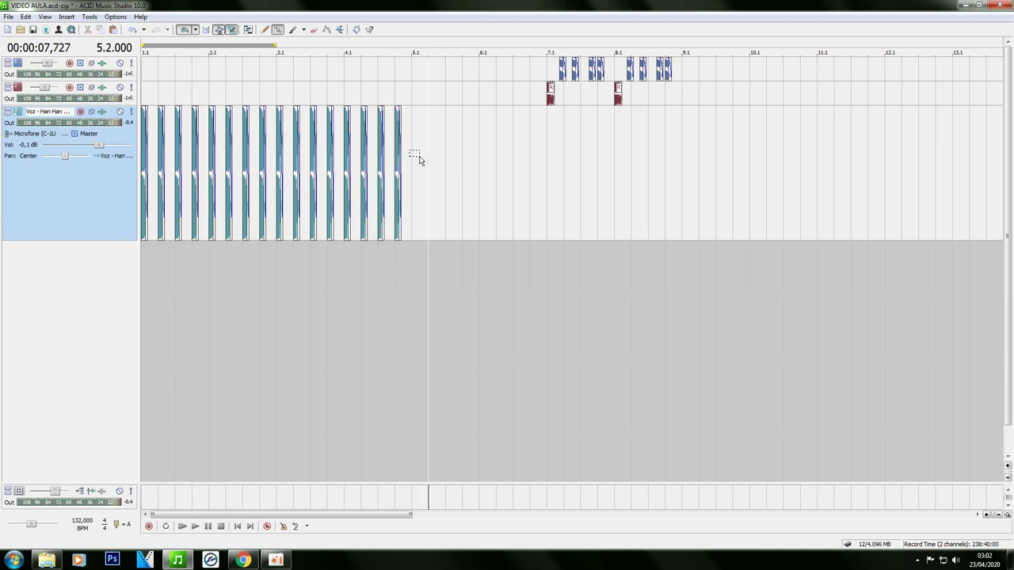
scroll(425, 162, up, 3)
scroll(436, 165, down, 4)
key(space)
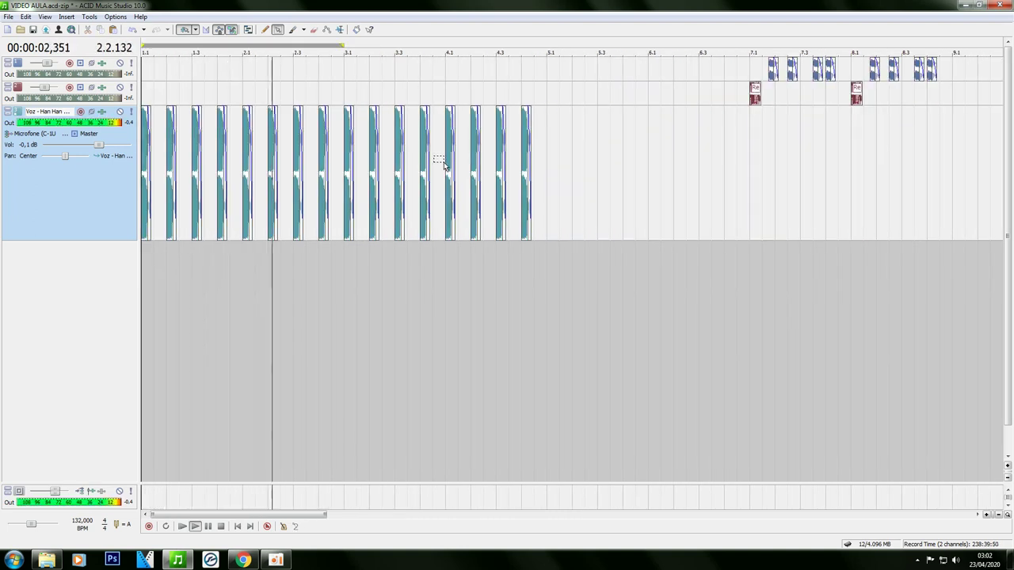
scroll(437, 166, down, 2)
scroll(435, 168, up, 1)
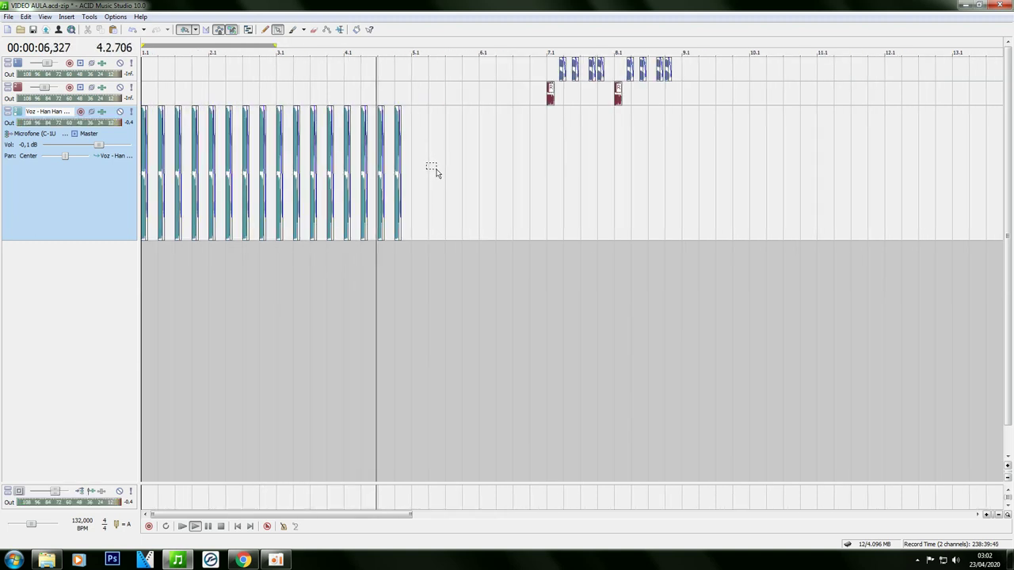
key(space)
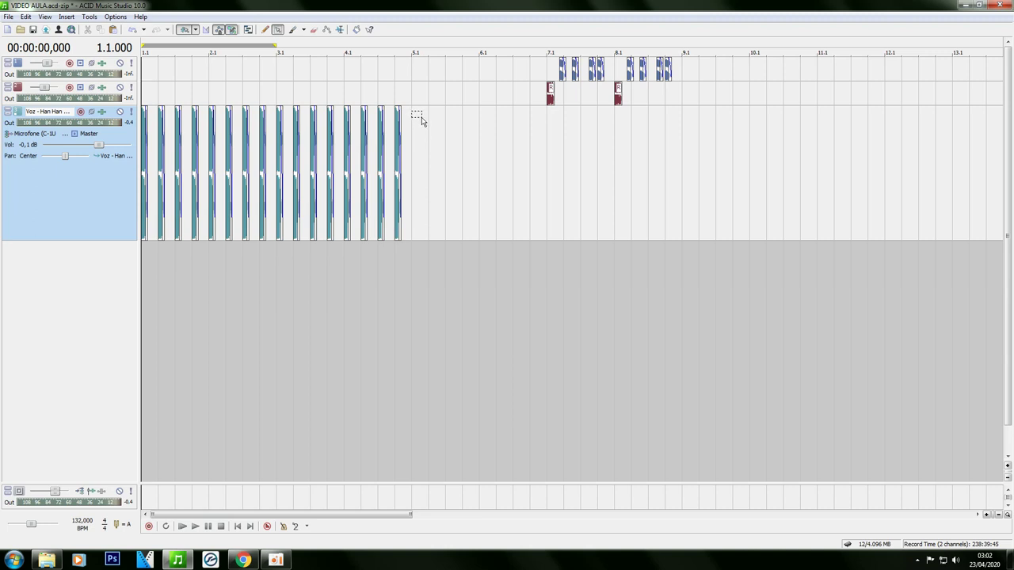
Copy all the voice clips in measures 1 to 4 and paste them starting at 5.1
drag(639, 151, 142, 163)
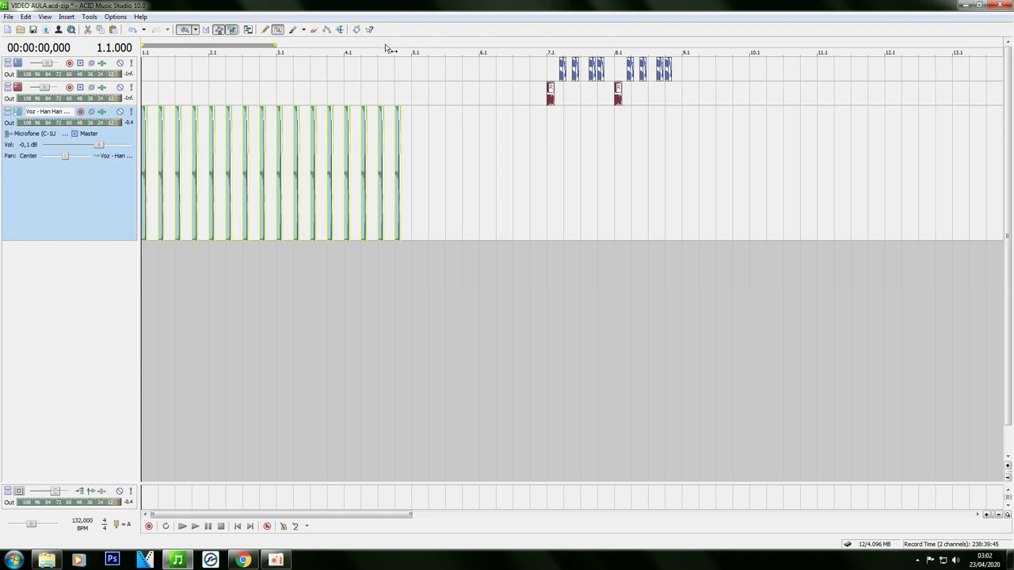
click(409, 142)
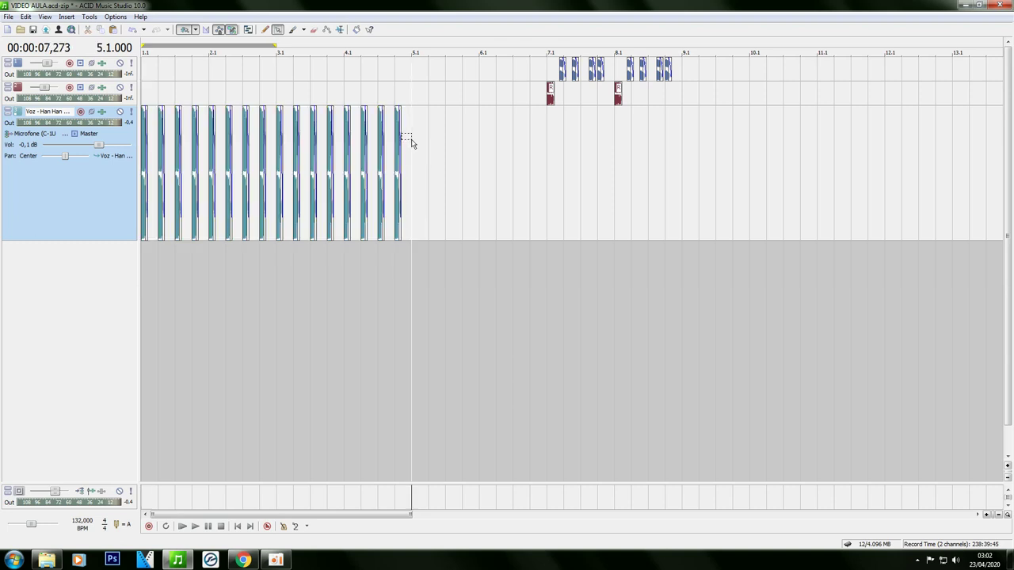
key(ctrl+v)
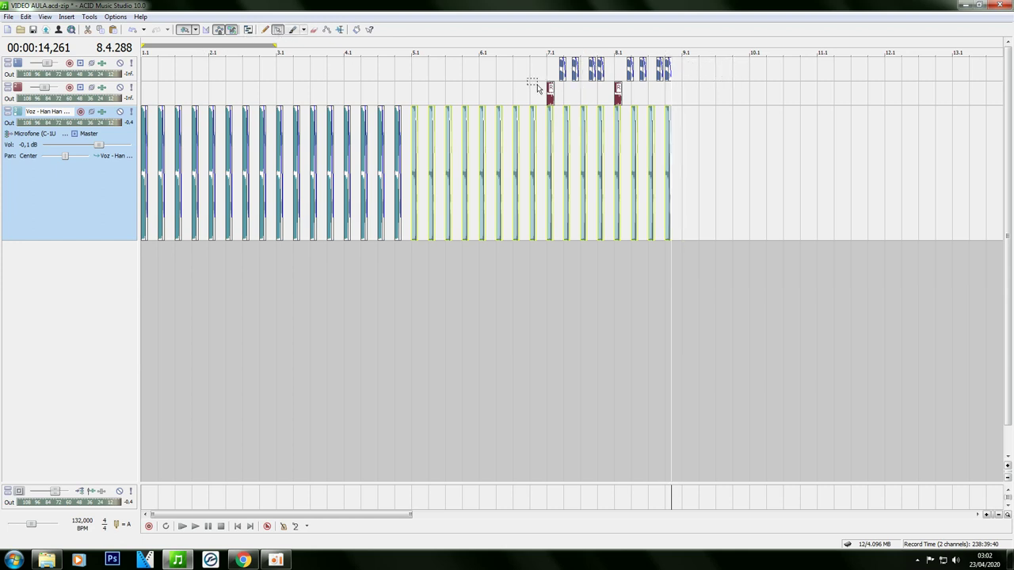
Select all clips on the two upper tracks and move them together with the Draw tool to start at 5.1
drag(700, 64, 520, 96)
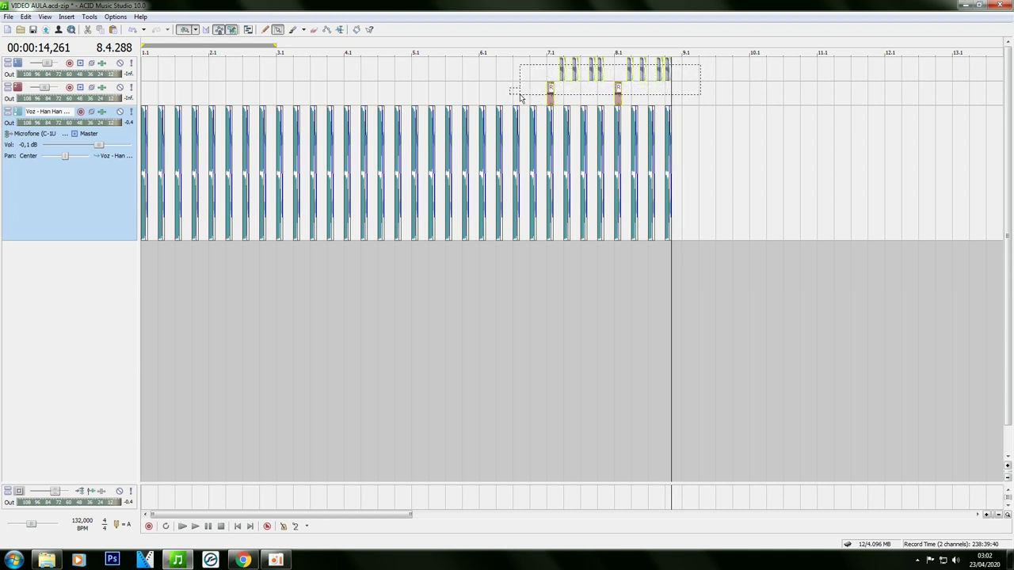
drag(729, 62, 506, 93)
key(ctrl+d)
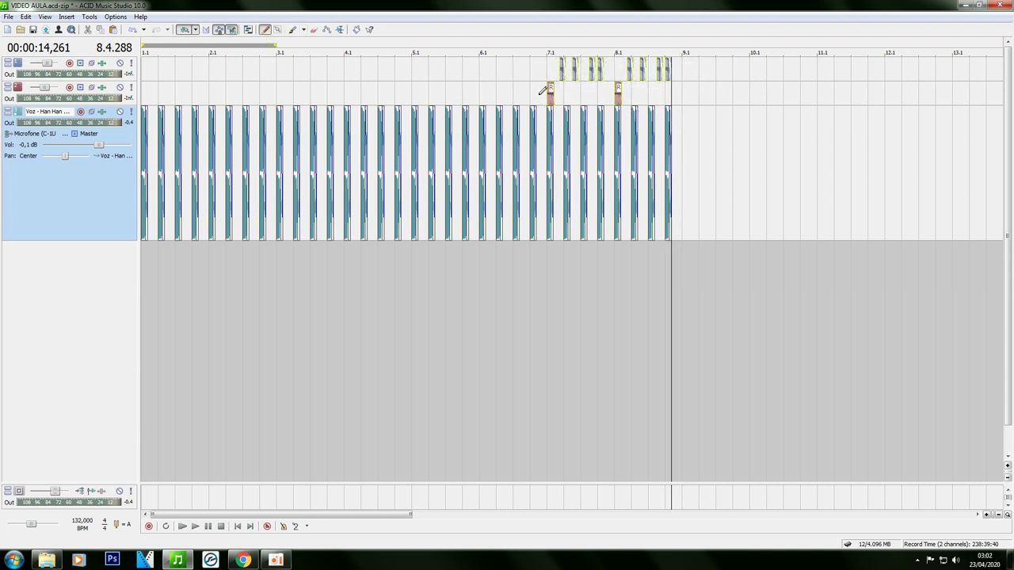
drag(552, 100, 420, 102)
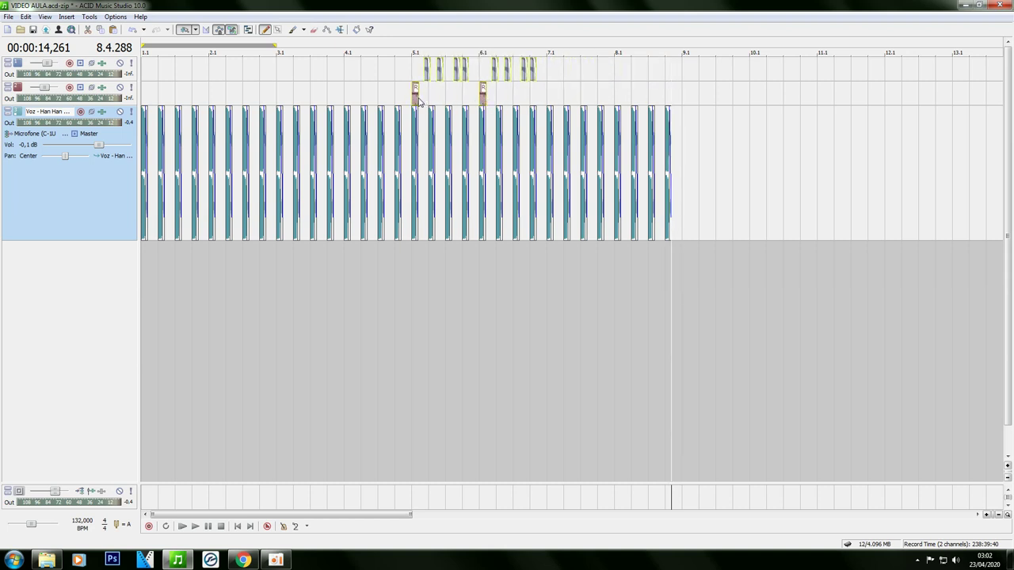
Switch to the Selection tool, copy the clips on the two upper tracks and paste them starting at 7.1
click(277, 30)
scroll(467, 76, down, 2)
drag(458, 57, 331, 94)
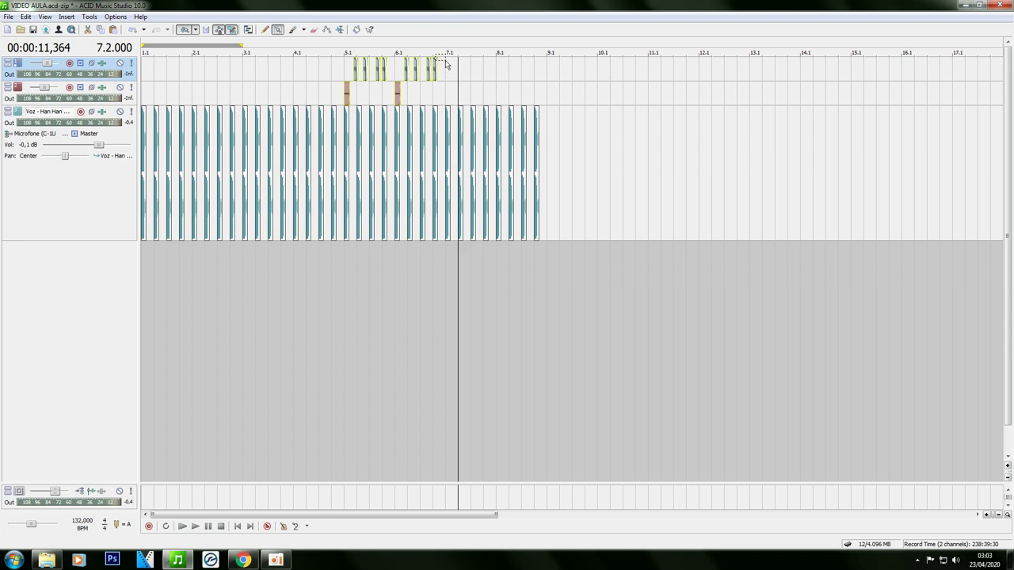
click(446, 64)
key(ctrl+v)
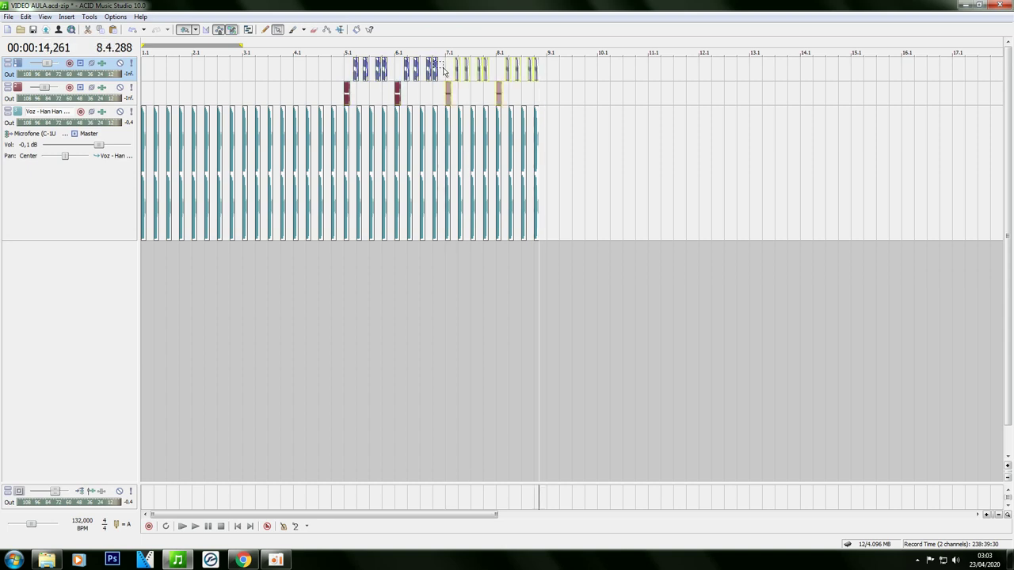
Play the full arrangement from the start and enlarge the height of the uppermost track
key(ctrl+Home)
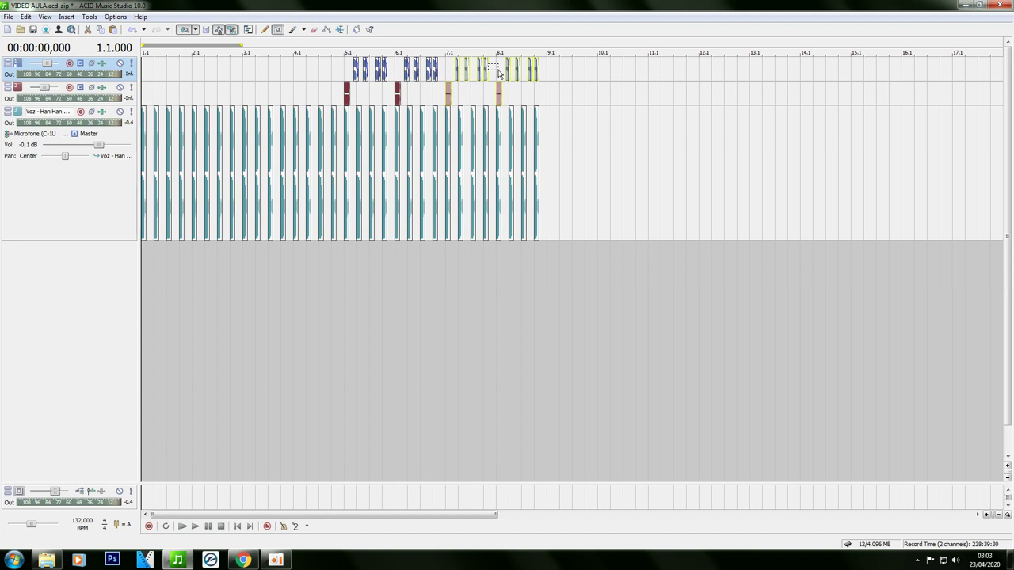
key(space)
drag(122, 81, 237, 197)
scroll(237, 197, up, 3)
scroll(181, 446, down, 1)
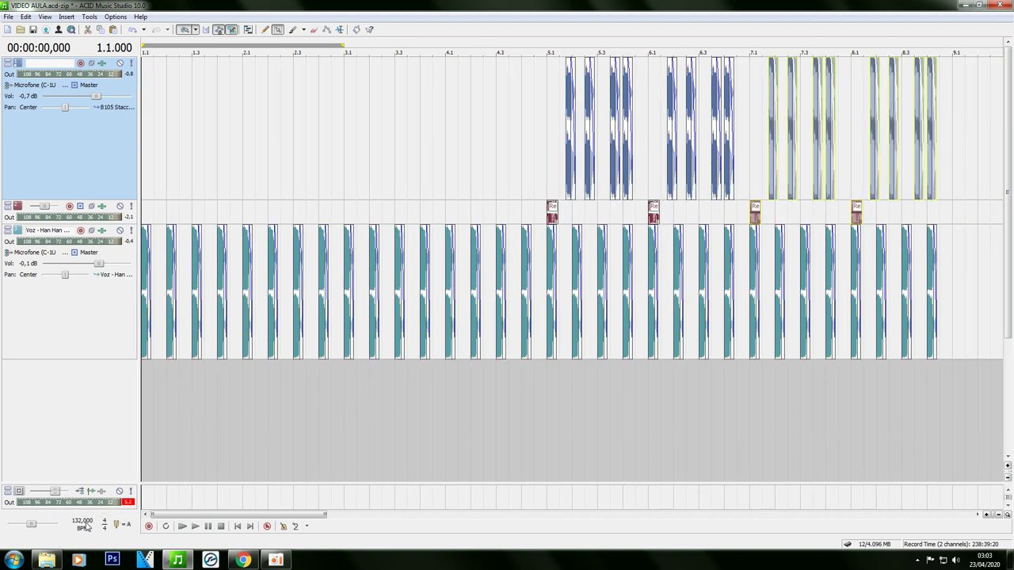
Set the project tempo to 134 BPM
key(Return)
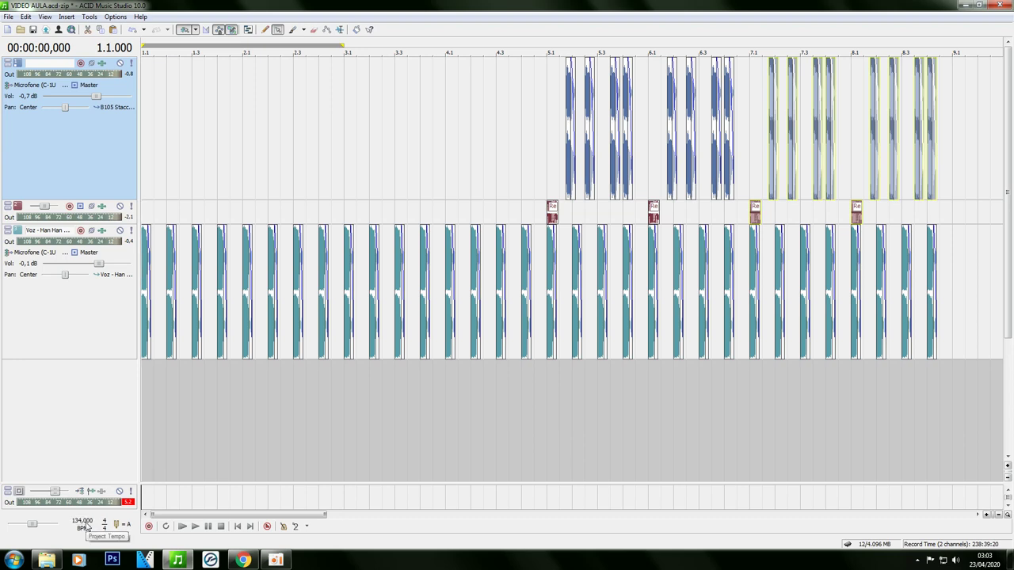
Play the arrangement from the start through bar 8 and stop playback
key(space)
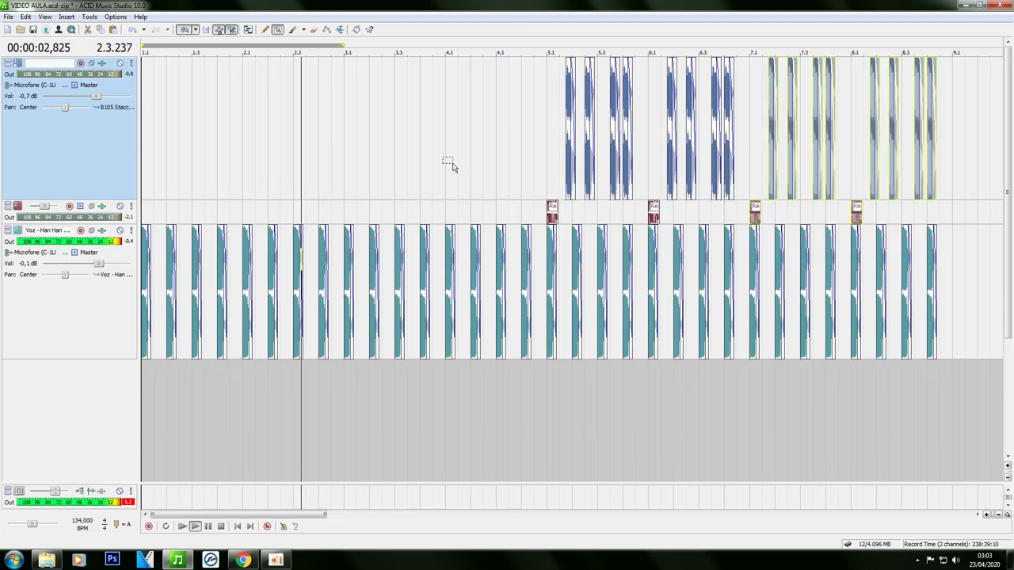
scroll(455, 164, down, 2)
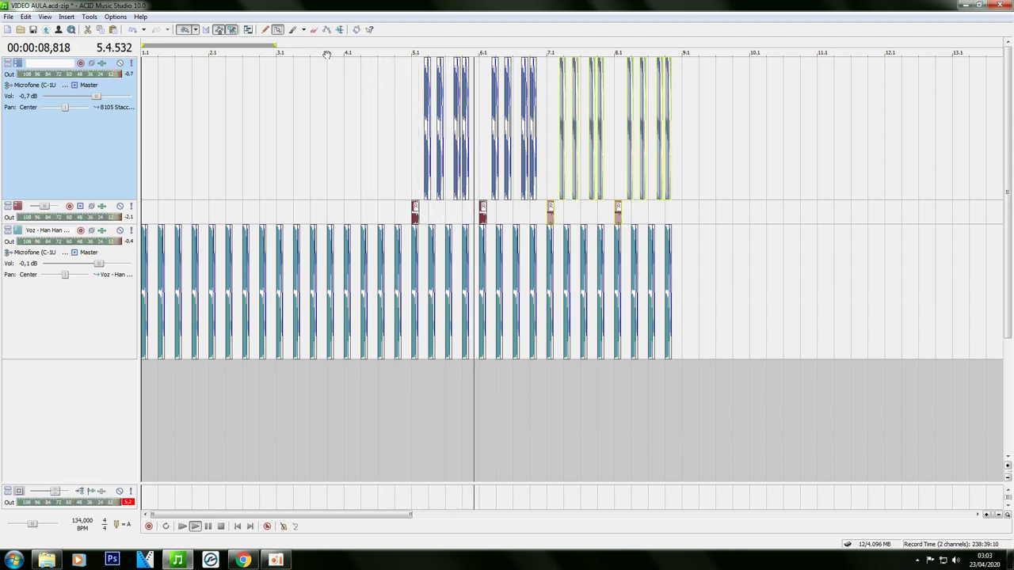
click(277, 29)
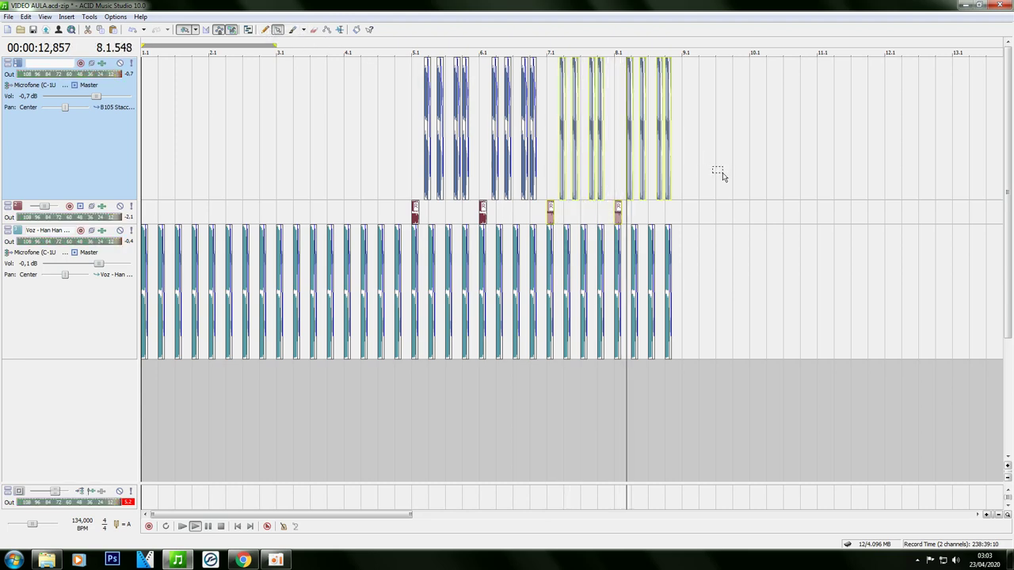
key(space)
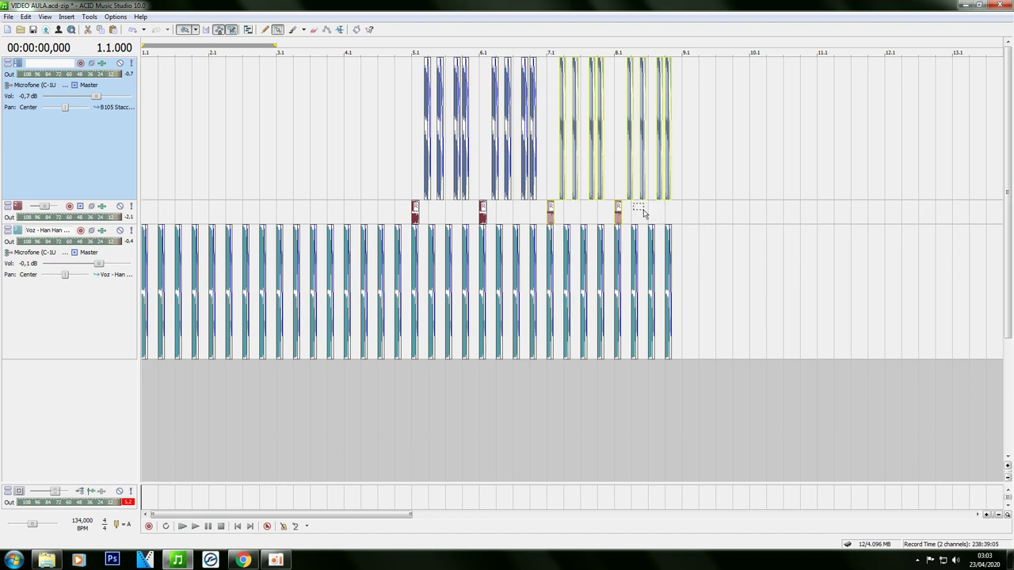
click(265, 29)
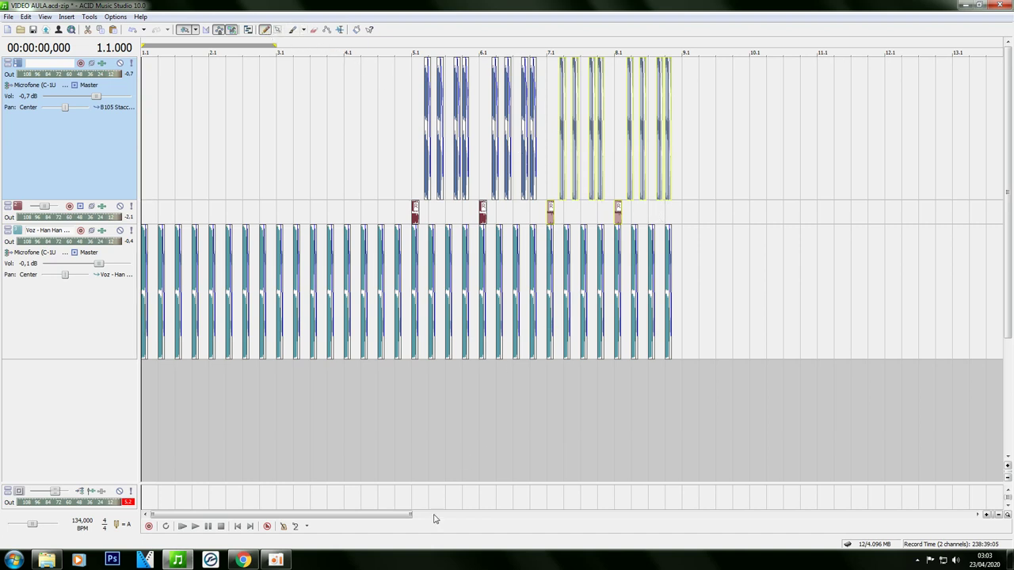
click(275, 560)
click(965, 226)
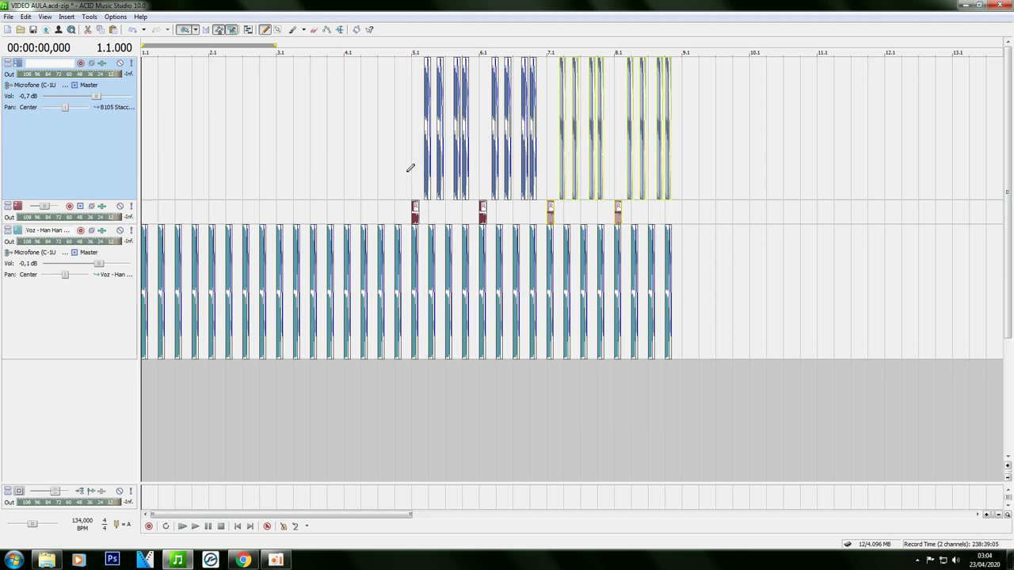
click(277, 29)
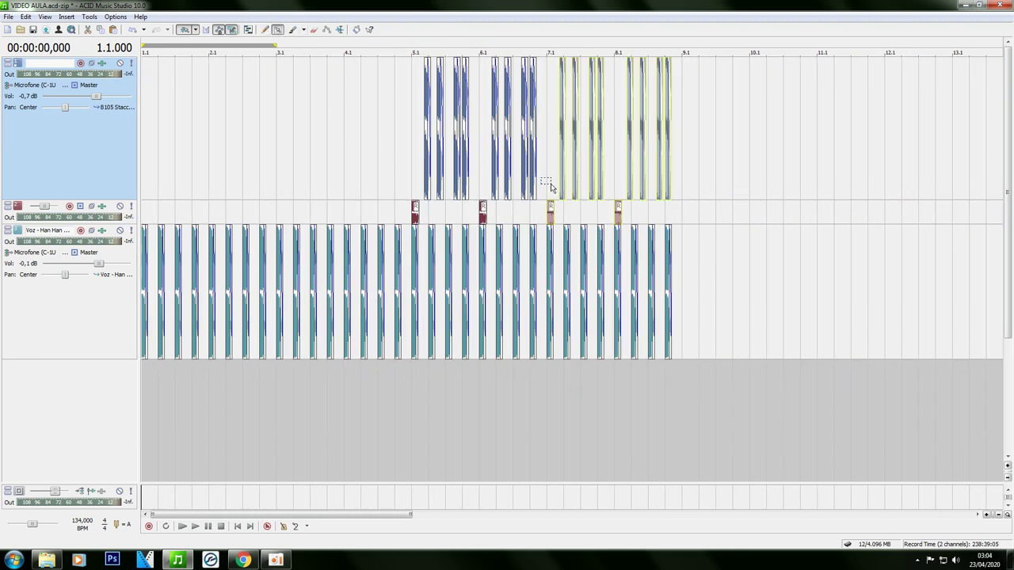
drag(742, 256, 399, 277)
drag(878, 309, 404, 279)
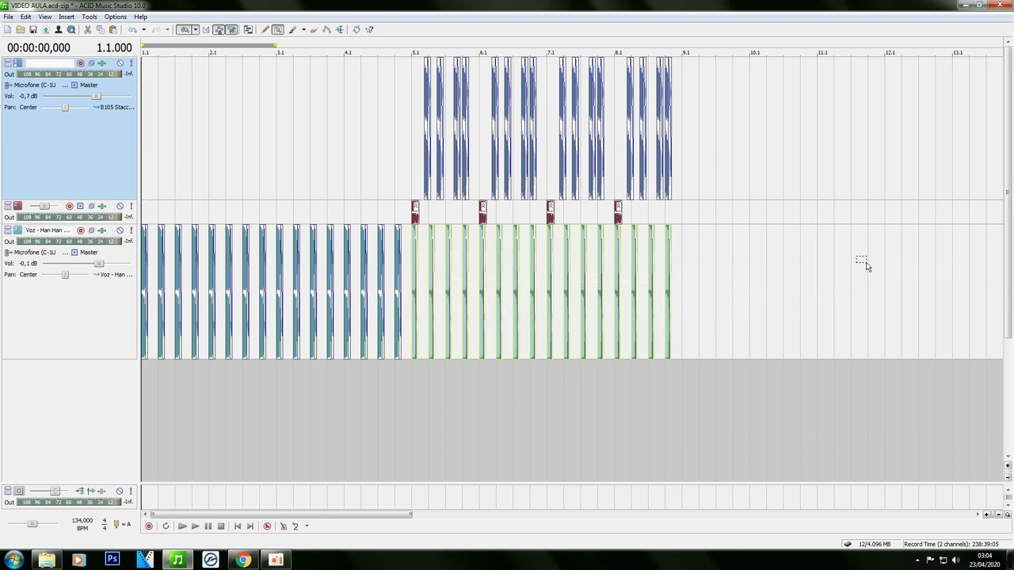
click(867, 266)
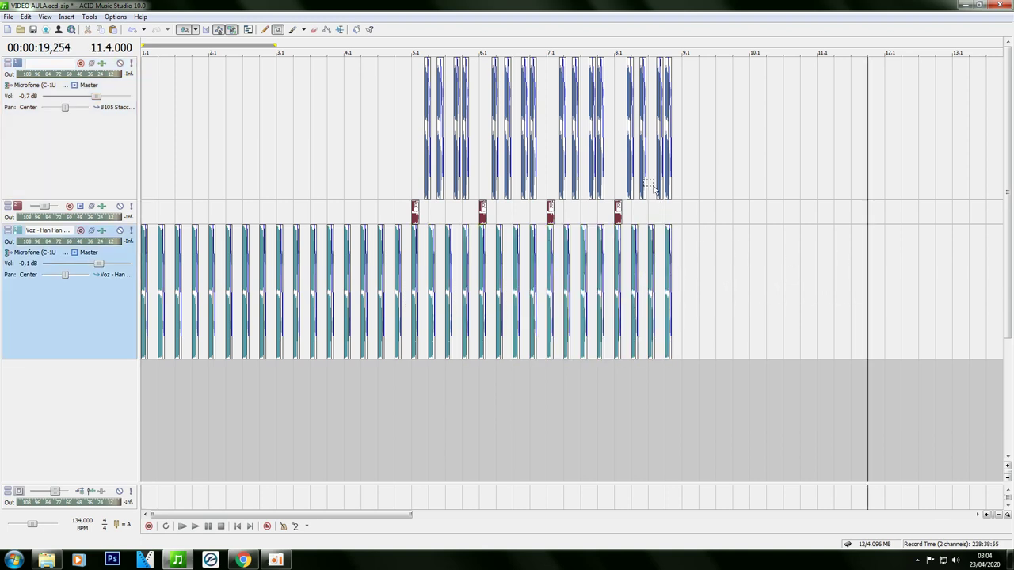
Switch to Chrome to view the Curso Home Studio page, and return to the ACID Music Studio project
click(264, 30)
click(243, 560)
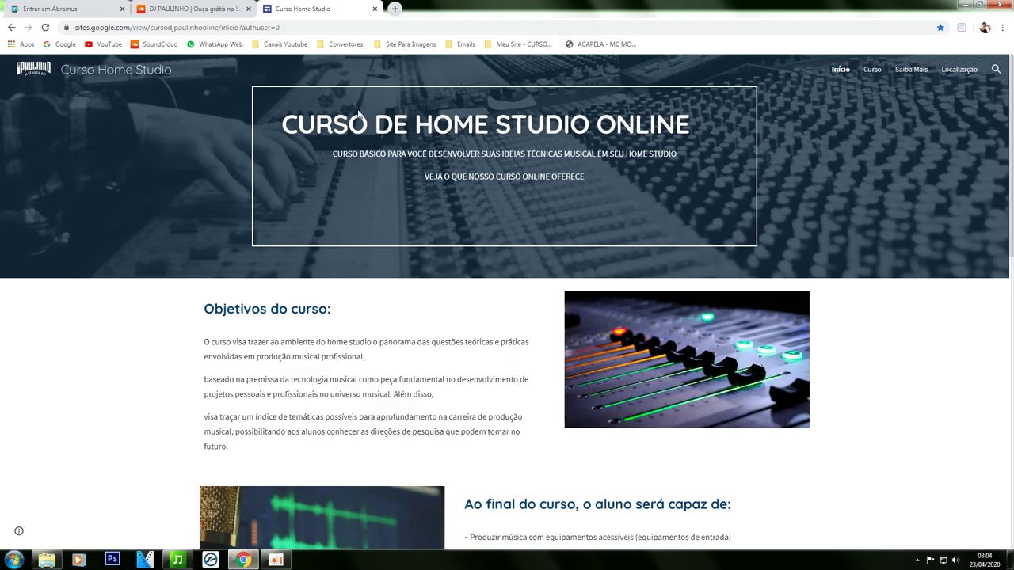
click(966, 5)
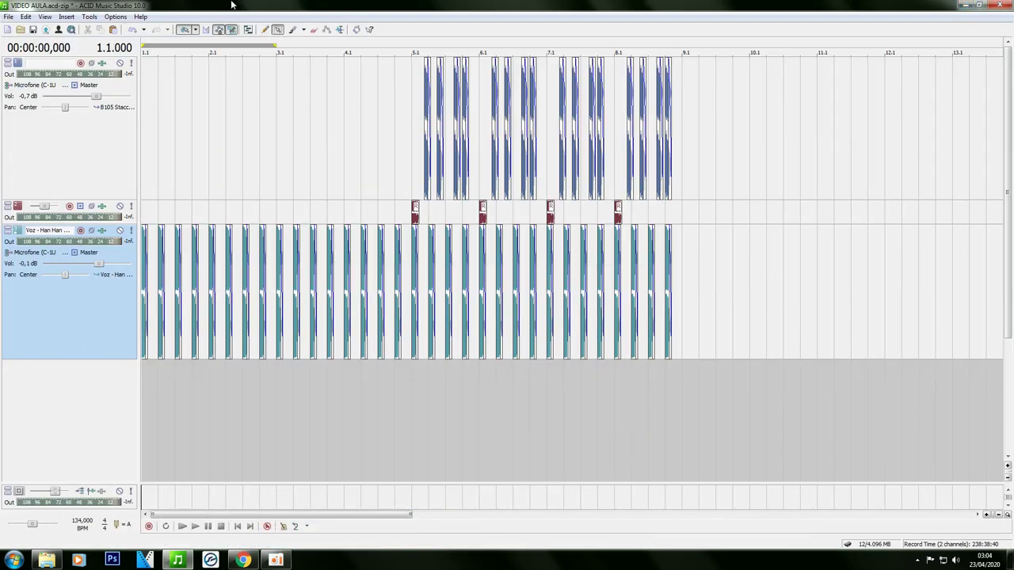
Select all vocal clips on the lowest track and duplicate them with the Draw tool half a beat after the originals
click(264, 30)
scroll(281, 150, up, 4)
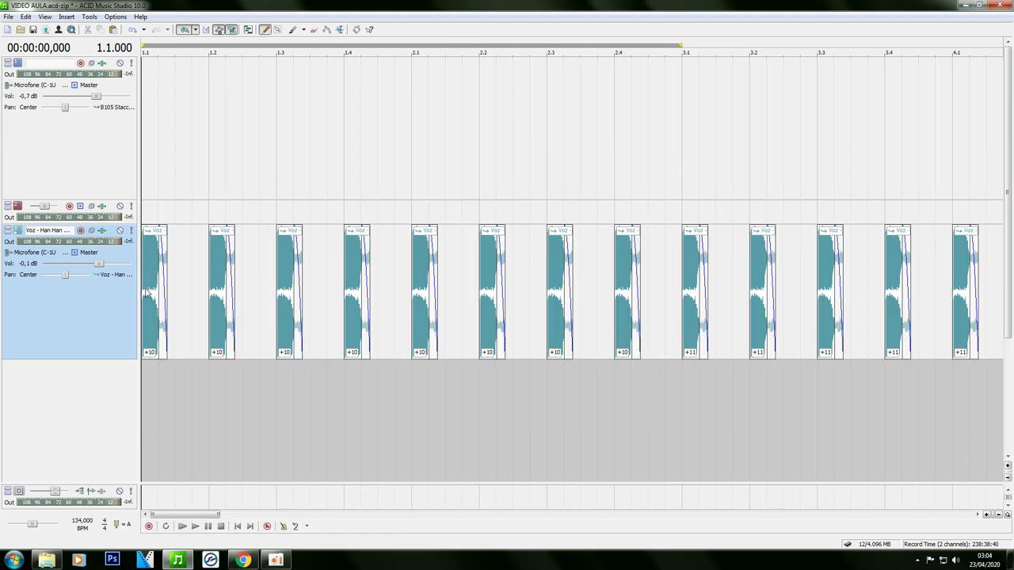
click(152, 290)
click(277, 29)
scroll(536, 199, down, 4)
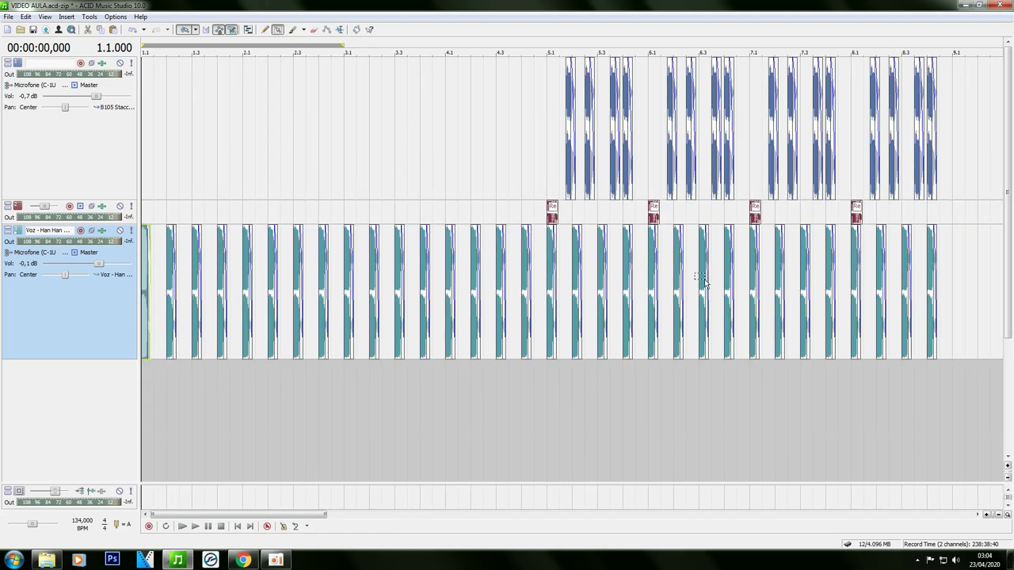
drag(841, 277, 129, 270)
click(264, 29)
scroll(249, 230, up, 4)
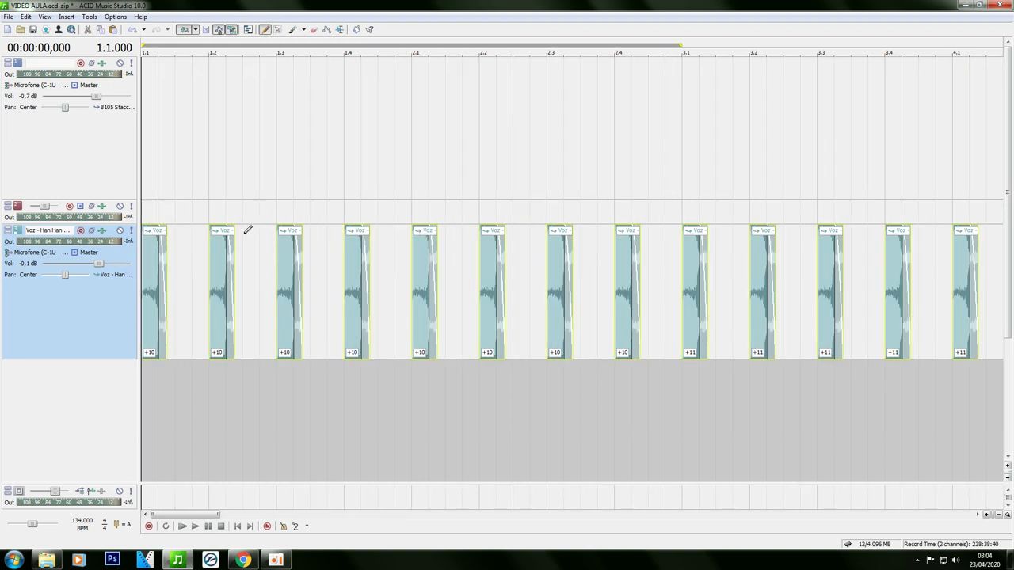
click(147, 294)
drag(147, 293, 178, 294)
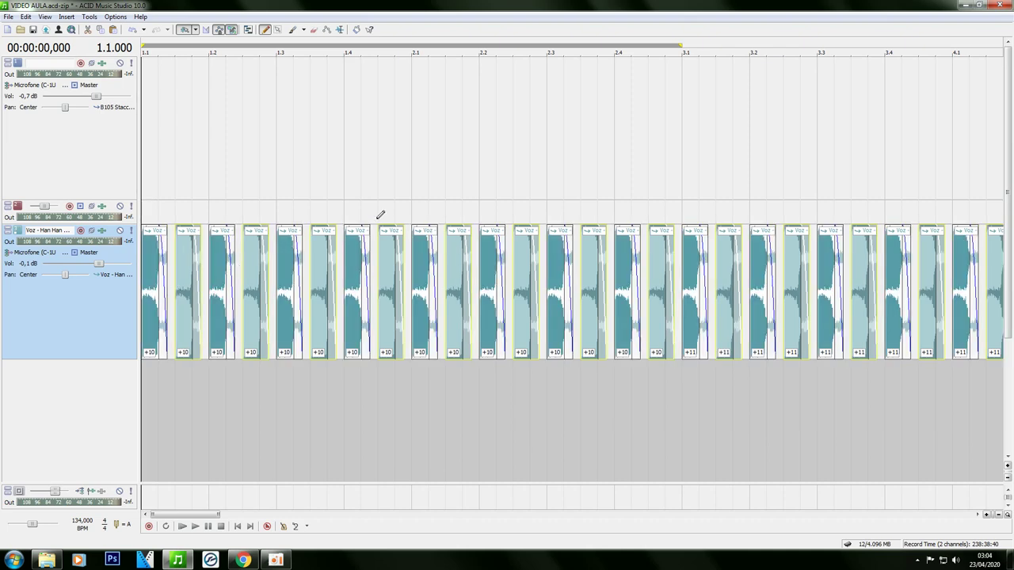
Play the arrangement from the start and raise the uppermost track's volume to 3.0 dB
key(space)
scroll(379, 219, down, 3)
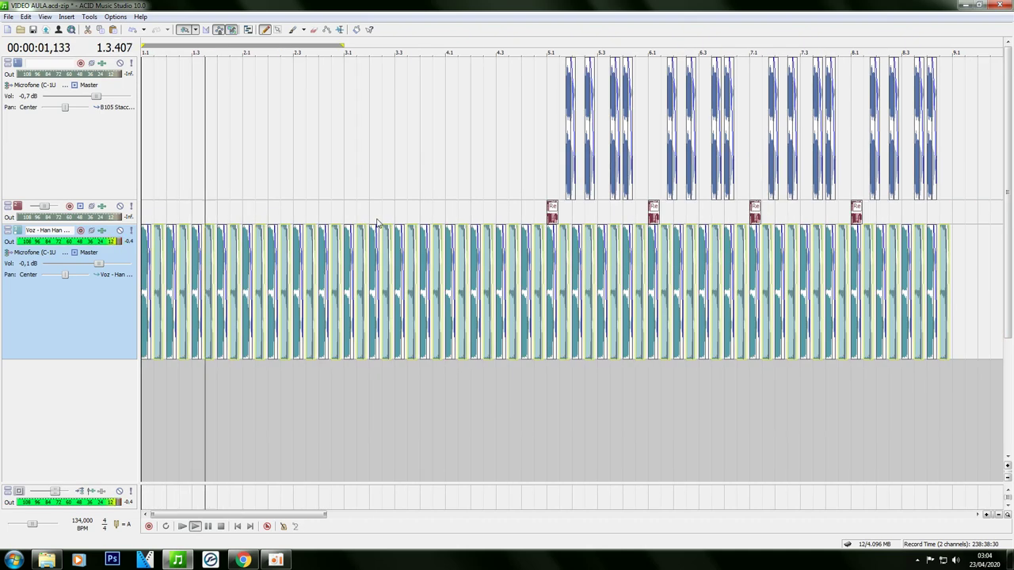
scroll(378, 222, down, 1)
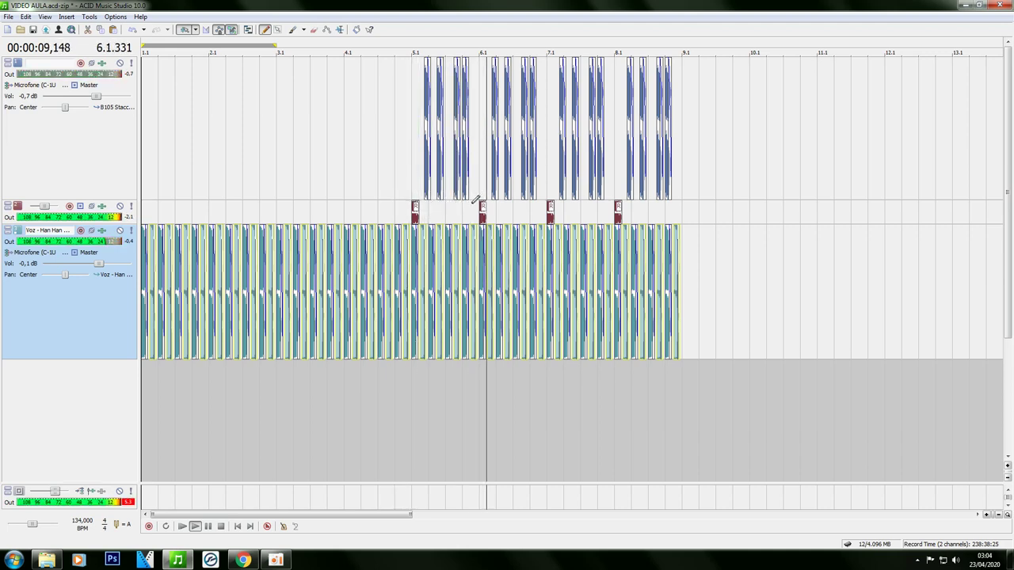
drag(96, 96, 116, 95)
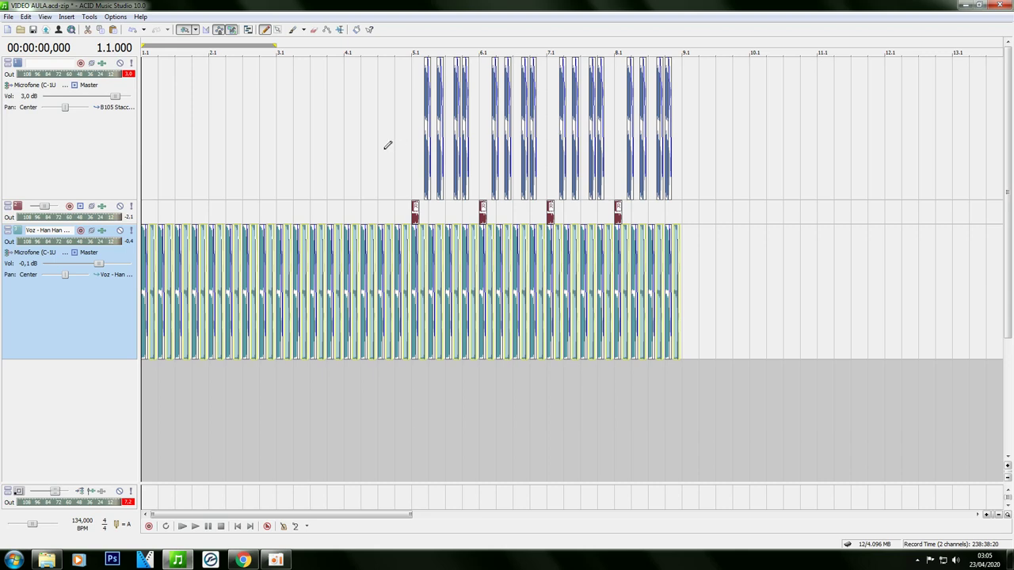
Switch to Chrome, look through the Curso Home Studio page's course content and artist sections, and return to the ACID Music Studio project
click(244, 560)
scroll(380, 317, down, 1)
scroll(448, 166, up, 1)
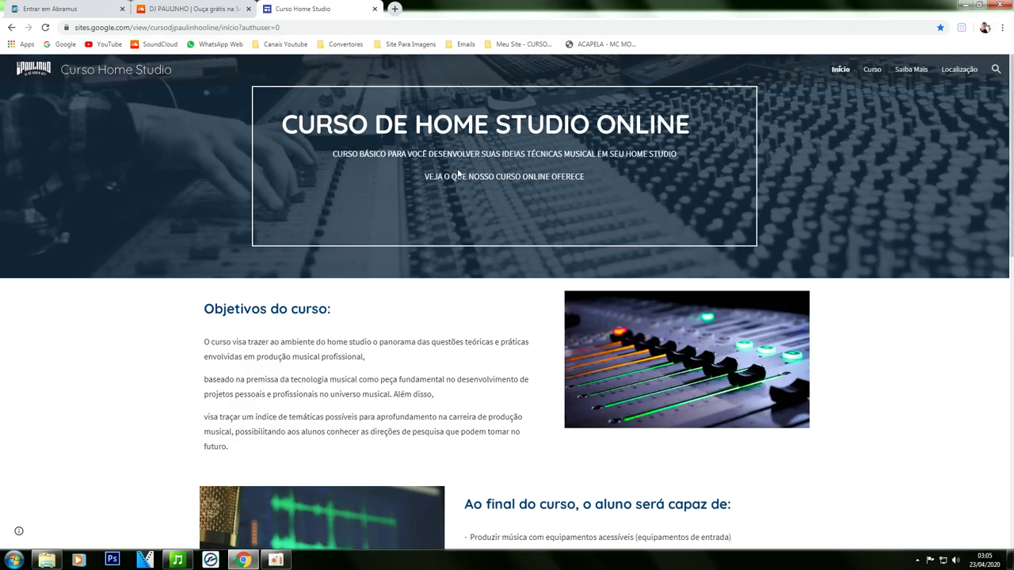
scroll(496, 192, down, 9)
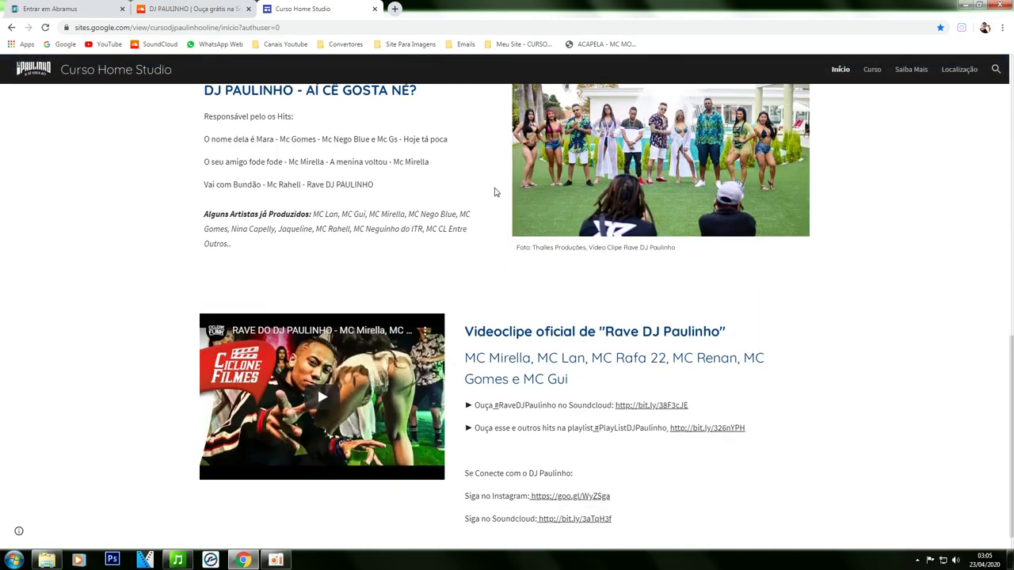
scroll(512, 192, up, 2)
scroll(511, 192, up, 2)
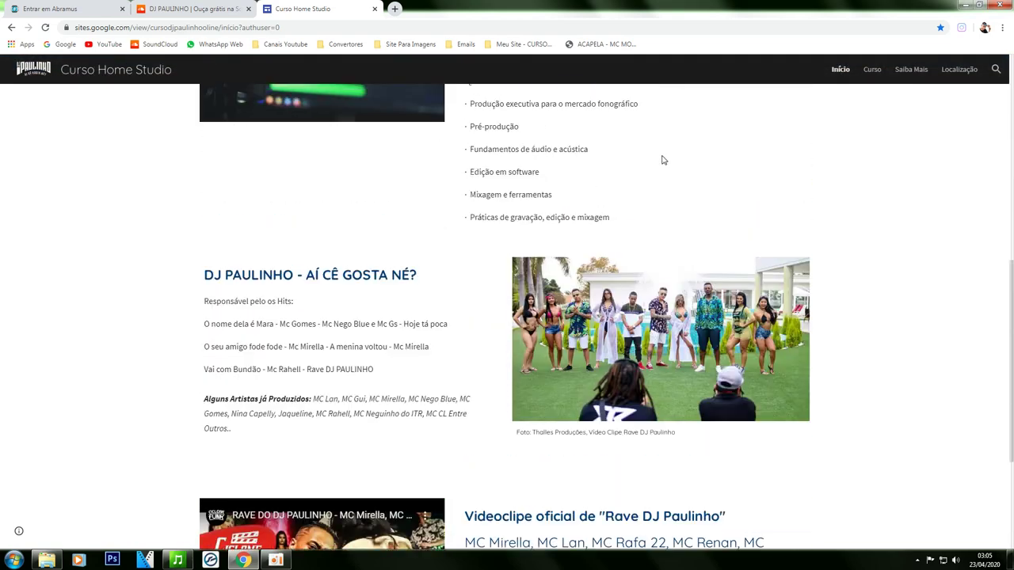
scroll(663, 159, up, 4)
click(963, 5)
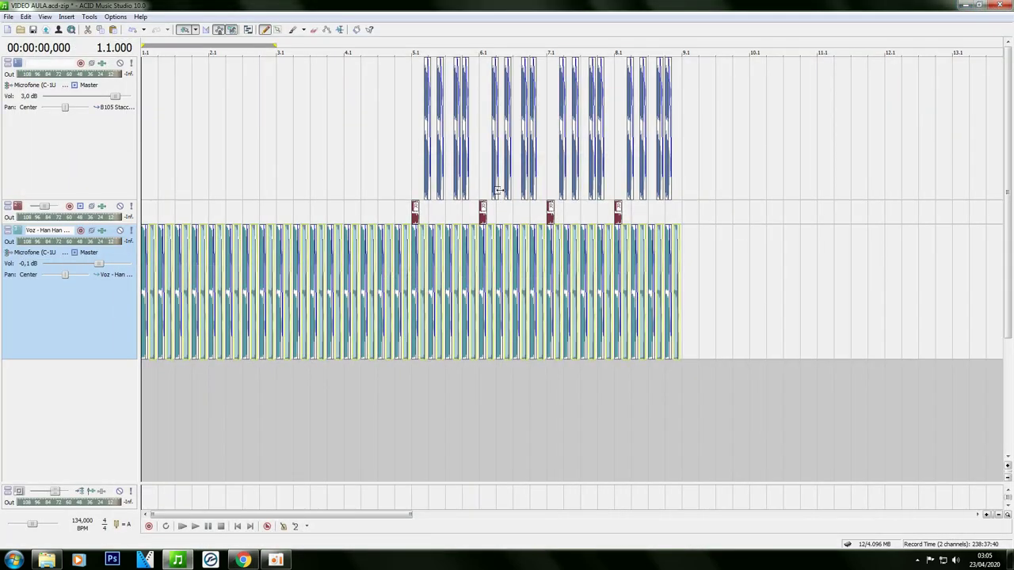